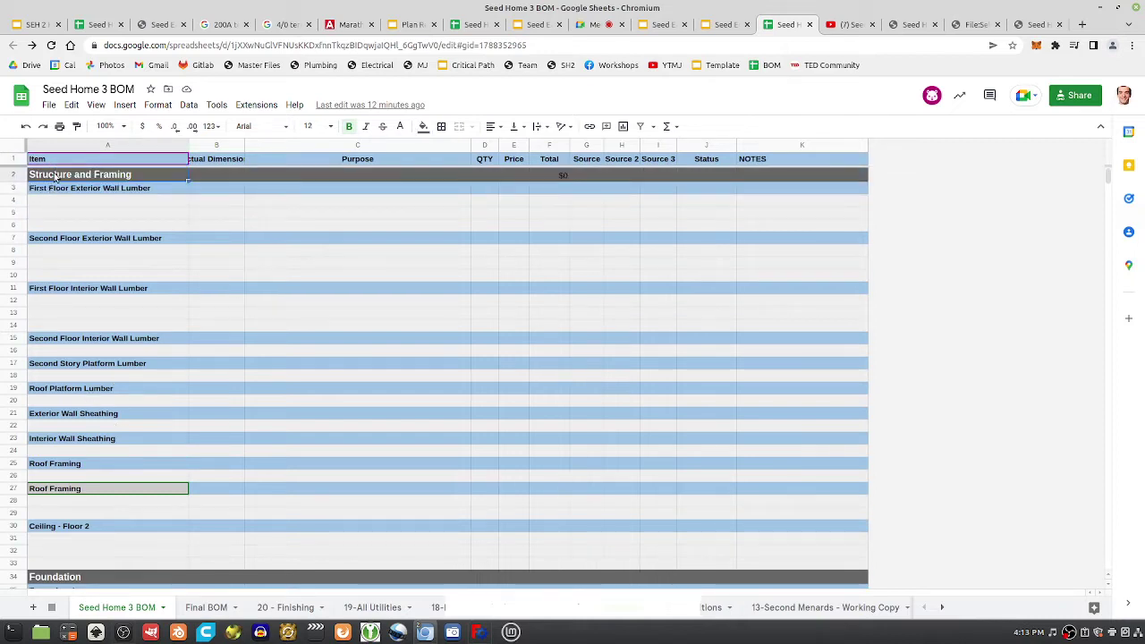
Review the material categories in the Structure and Framing section of the Seed Home 3 BOM sheet.
{"action": "scroll", "coordinate": [83, 165], "scroll_direction": "down", "scroll_amount": 1}
{"action": "scroll", "coordinate": [86, 181], "scroll_direction": "up", "scroll_amount": 1}
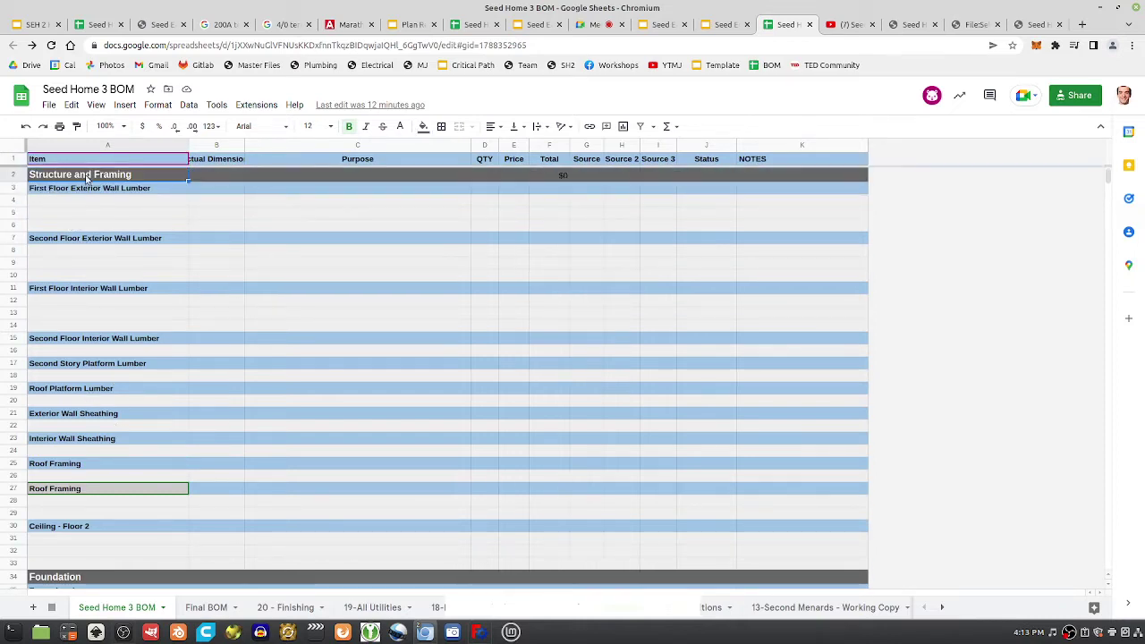
{"action": "scroll", "coordinate": [72, 263], "scroll_direction": "down", "scroll_amount": 5}
{"action": "scroll", "coordinate": [107, 465], "scroll_direction": "down", "scroll_amount": 3}
{"action": "scroll", "coordinate": [110, 422], "scroll_direction": "up", "scroll_amount": 7}
{"action": "left_click", "coordinate": [98, 194]}
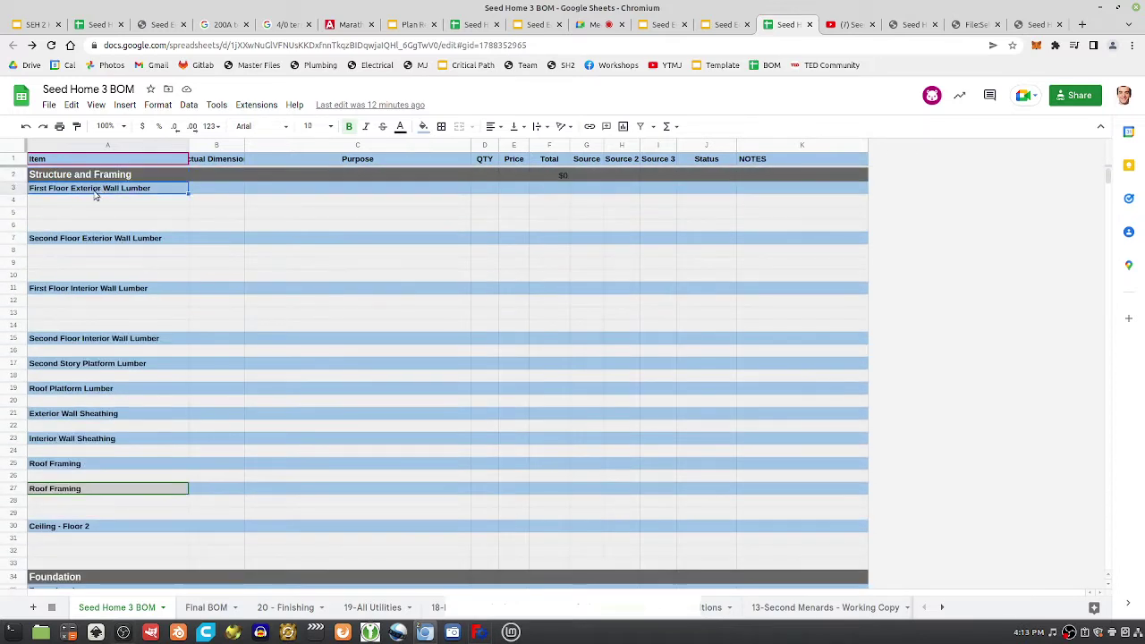
{"action": "left_click", "coordinate": [117, 175]}
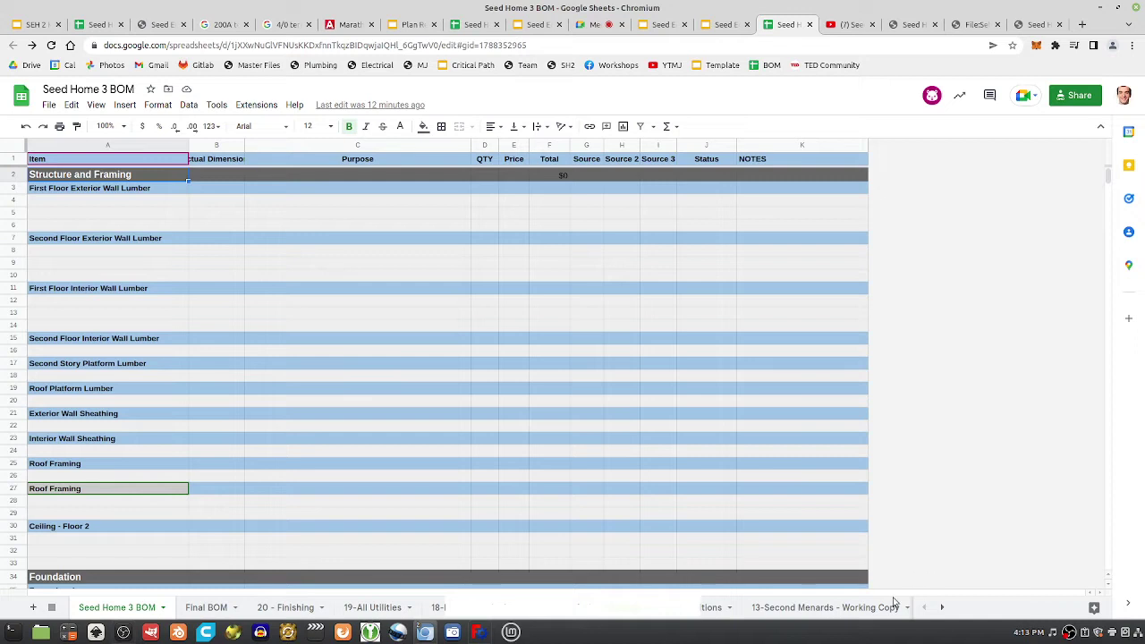
Restore the browser to a smaller window and examine the sill plate, wall and insulation materials in the 6-Walls sheet.
{"action": "left_click", "coordinate": [938, 607]}
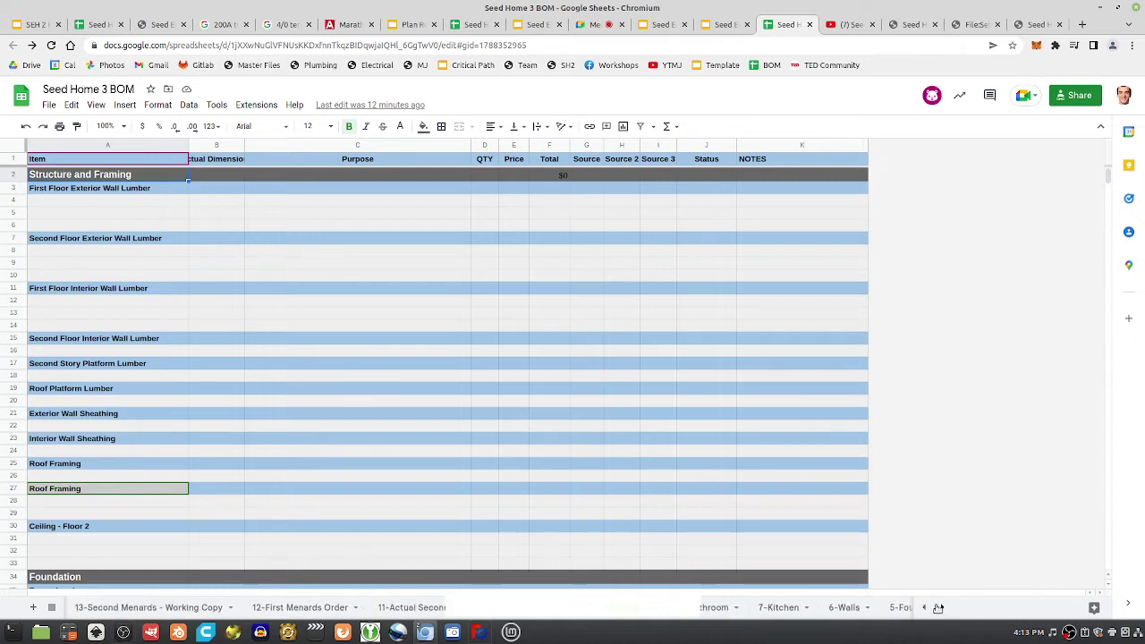
{"action": "left_click", "coordinate": [924, 607]}
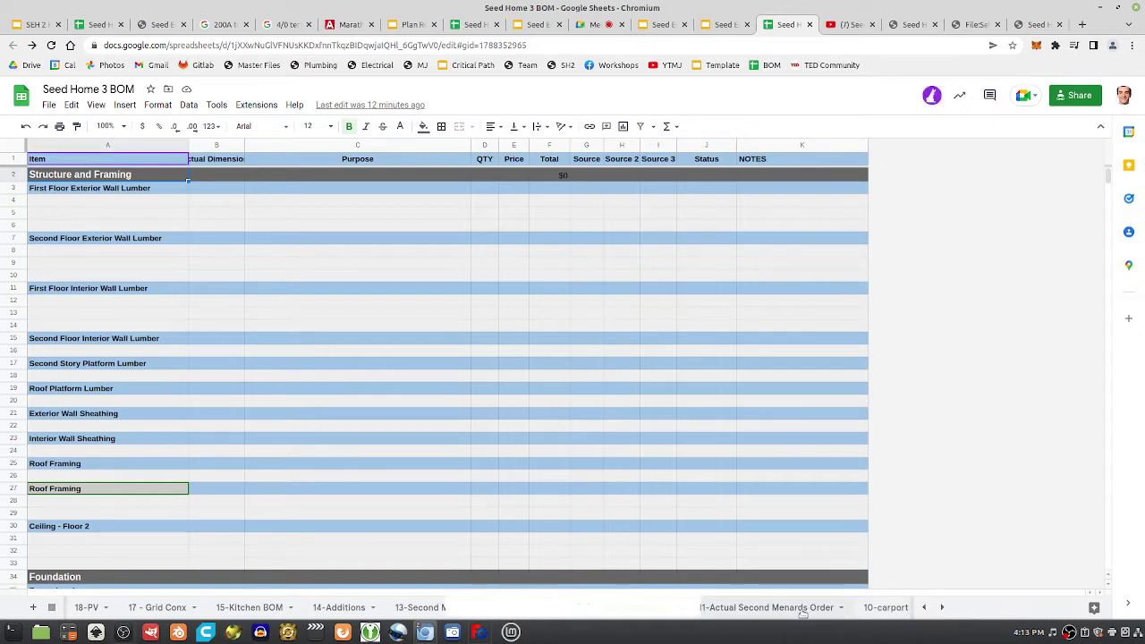
{"action": "left_click", "coordinate": [941, 608]}
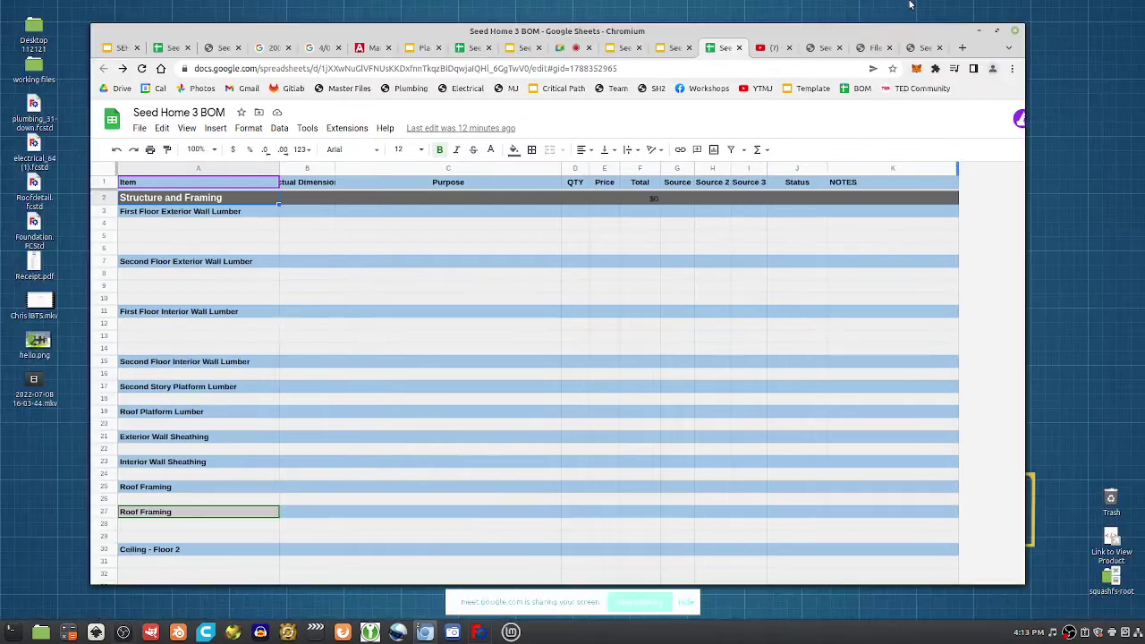
{"action": "double_click", "coordinate": [913, 5]}
{"action": "left_click_drag", "start_coordinate": [881, 31], "coordinate": [889, 13]}
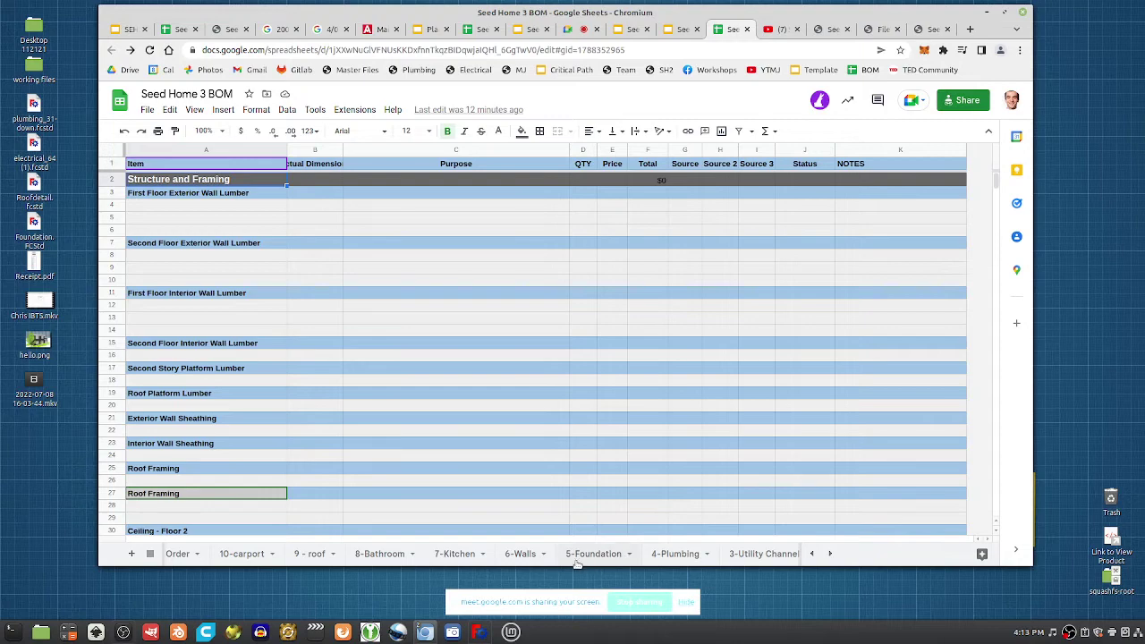
{"action": "left_click", "coordinate": [518, 554]}
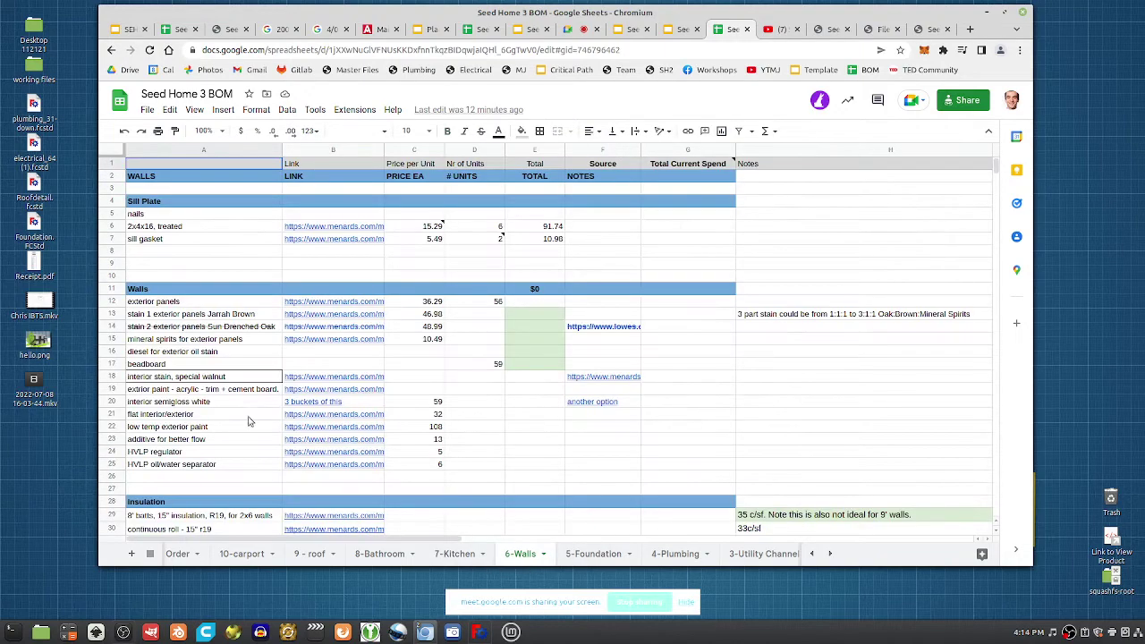
{"action": "scroll", "coordinate": [153, 305], "scroll_direction": "down", "scroll_amount": 2}
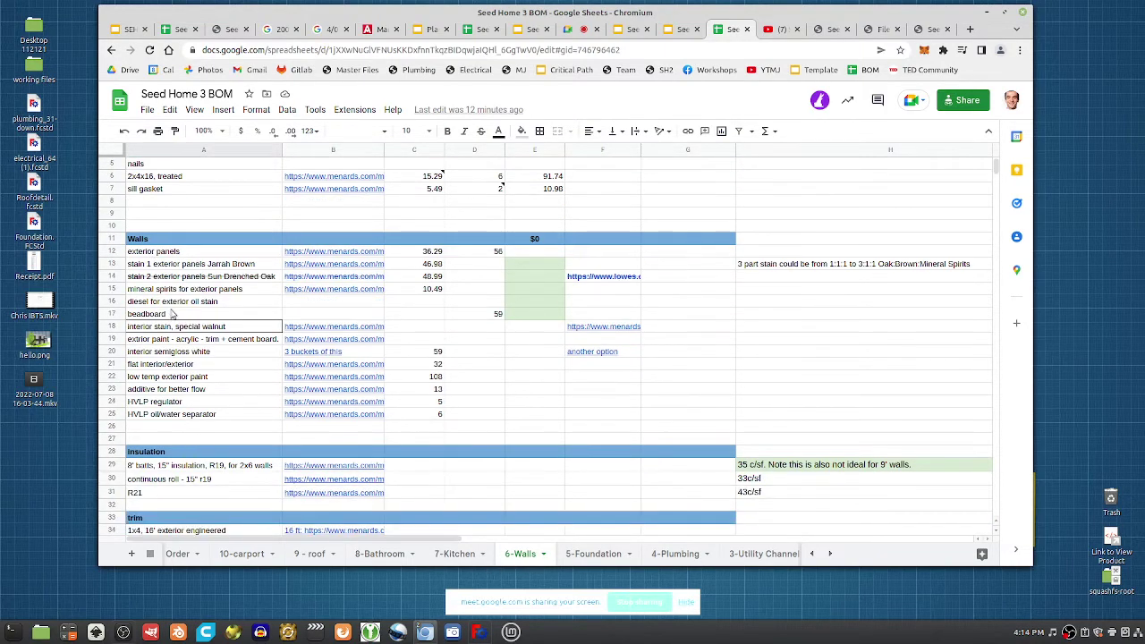
{"action": "scroll", "coordinate": [176, 304], "scroll_direction": "up", "scroll_amount": 2}
{"action": "scroll", "coordinate": [186, 285], "scroll_direction": "down", "scroll_amount": 2}
{"action": "scroll", "coordinate": [198, 294], "scroll_direction": "up", "scroll_amount": 2}
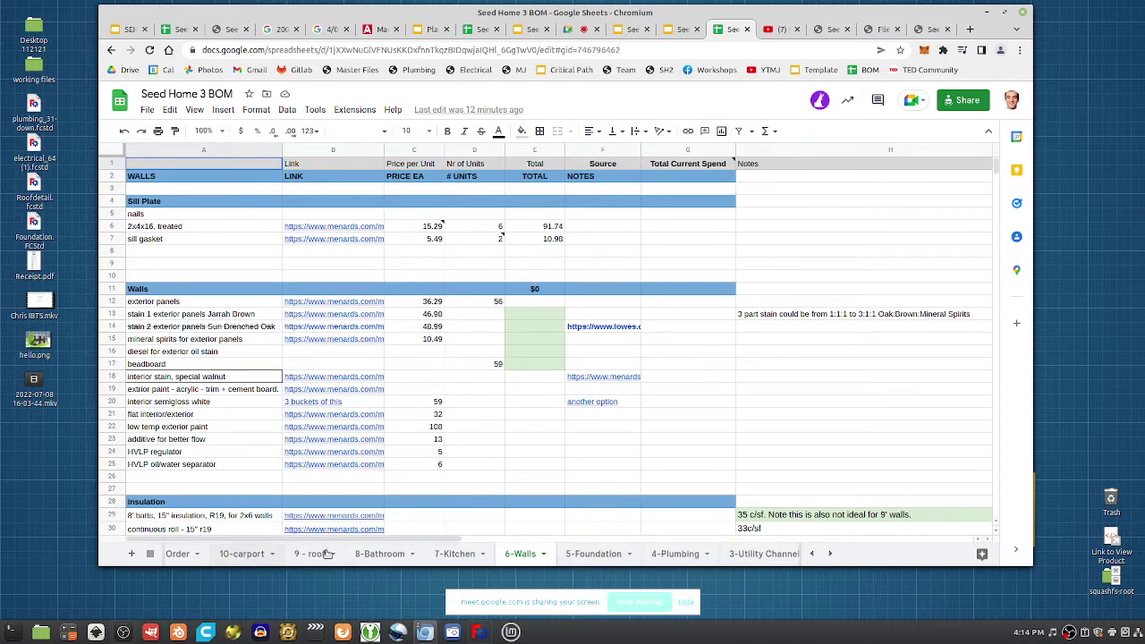
Examine the itemised materials, prices and units in the 11-Actual Second Menards Order sheet.
{"action": "left_click", "coordinate": [811, 554]}
{"action": "left_click", "coordinate": [810, 554]}
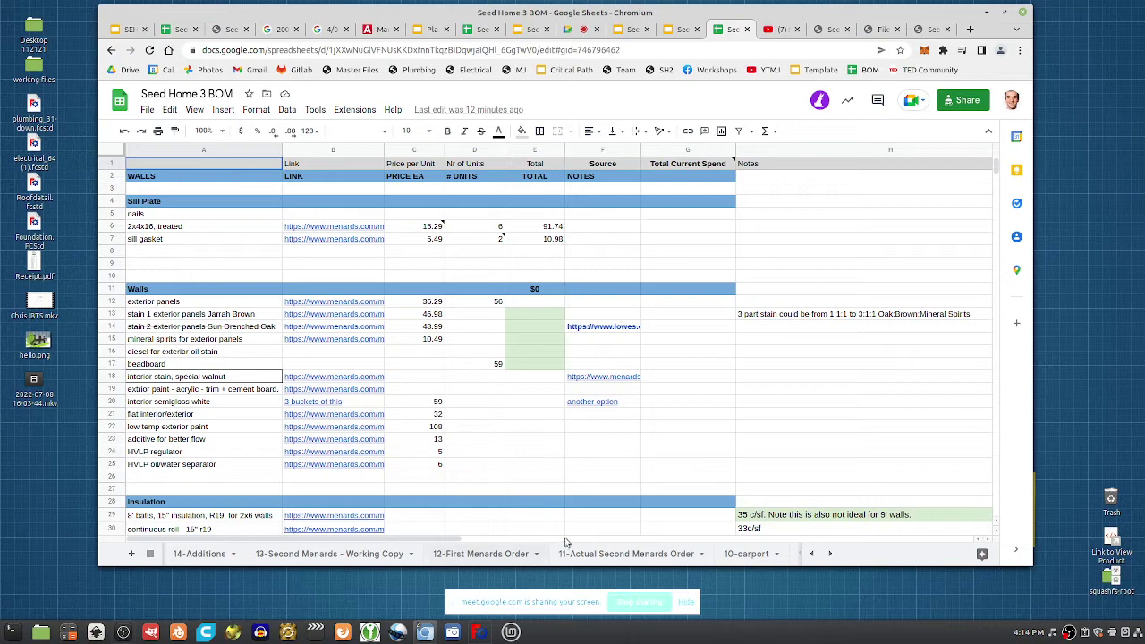
{"action": "left_click", "coordinate": [598, 556]}
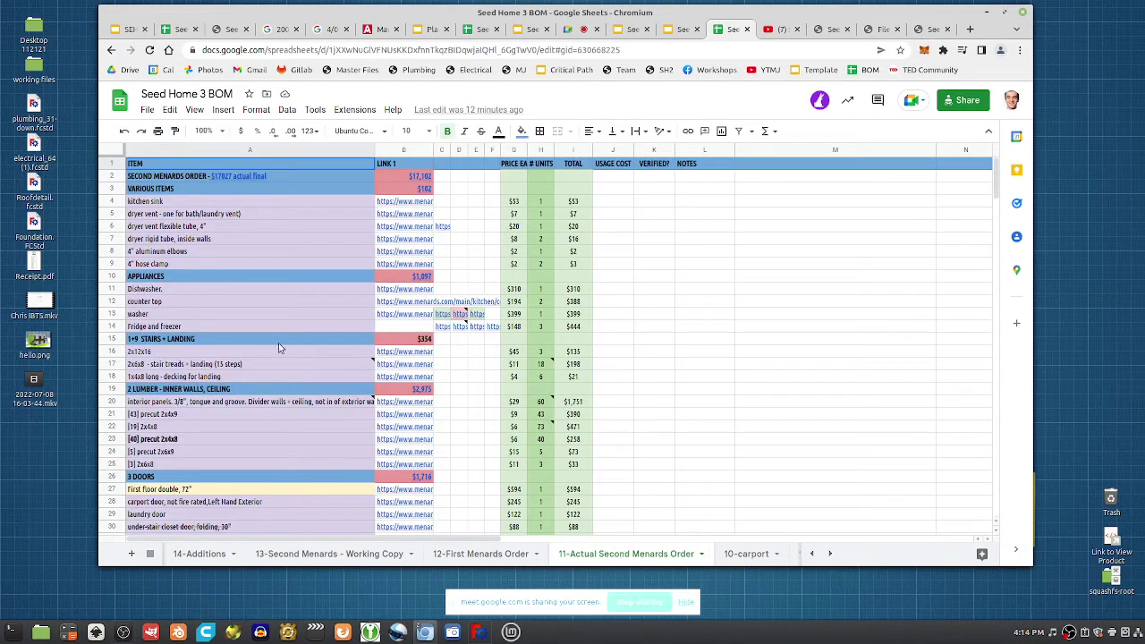
{"action": "scroll", "coordinate": [143, 360], "scroll_direction": "down", "scroll_amount": 2}
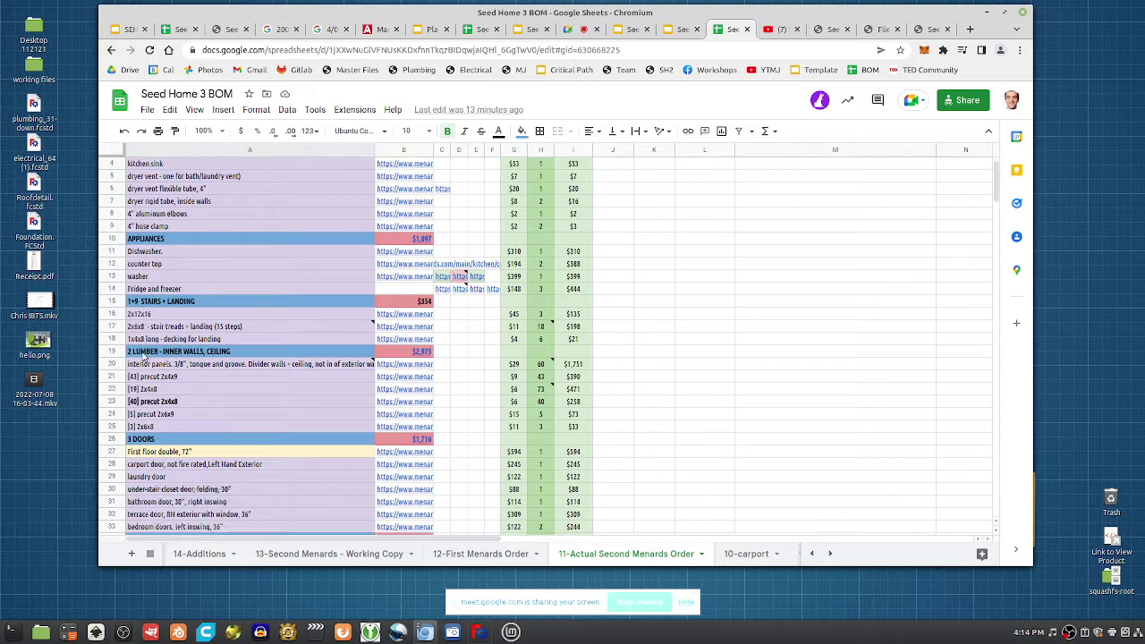
{"action": "scroll", "coordinate": [141, 359], "scroll_direction": "down", "scroll_amount": 6}
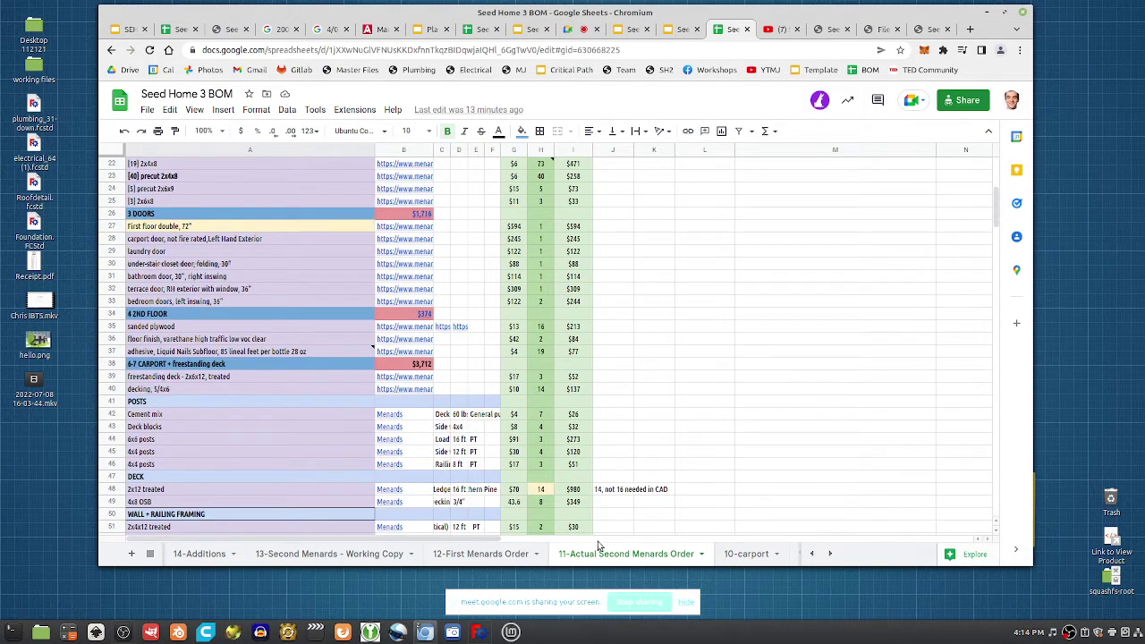
{"action": "scroll", "coordinate": [389, 414], "scroll_direction": "up", "scroll_amount": 5}
{"action": "scroll", "coordinate": [383, 410], "scroll_direction": "up", "scroll_amount": 3}
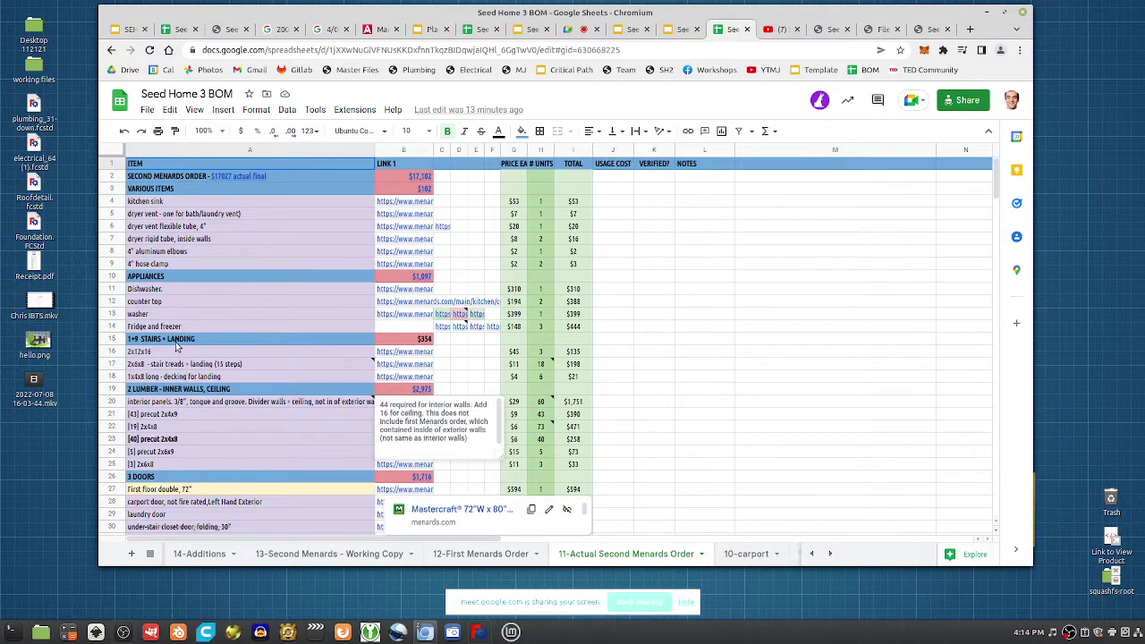
{"action": "scroll", "coordinate": [268, 385], "scroll_direction": "down", "scroll_amount": 12}
{"action": "scroll", "coordinate": [175, 403], "scroll_direction": "up", "scroll_amount": 8}
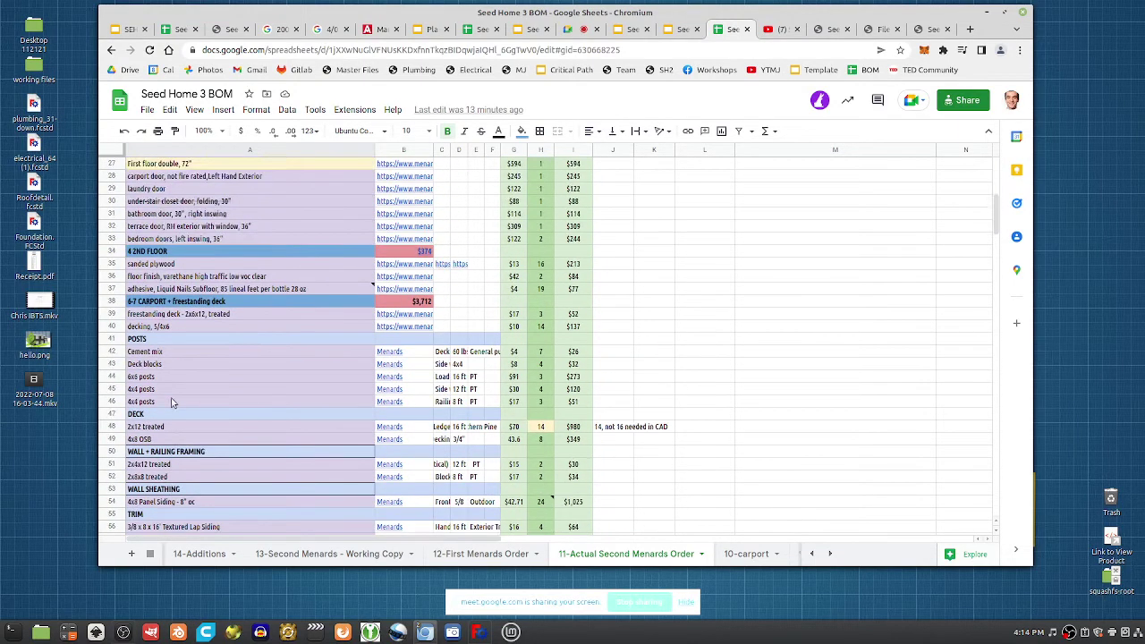
{"action": "scroll", "coordinate": [322, 268], "scroll_direction": "up", "scroll_amount": 3}
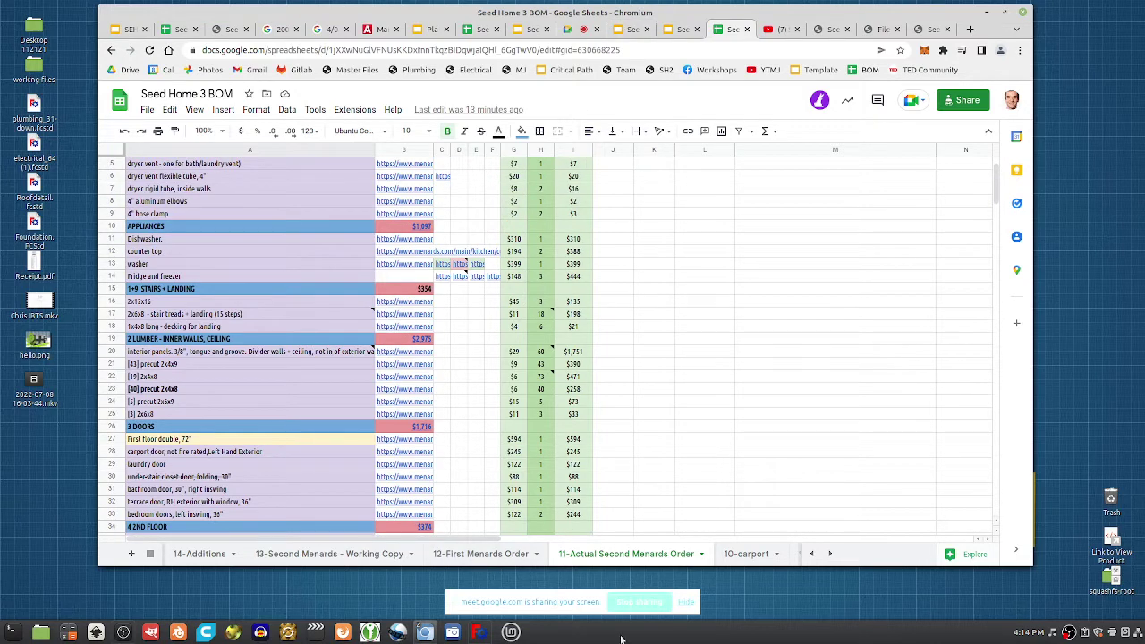
Follow the CAD link in the Task List slide, save electrical_64.fcstd to the Desktop and open it in FreeCAD.
{"action": "left_click", "coordinate": [682, 28]}
{"action": "left_click", "coordinate": [469, 276]}
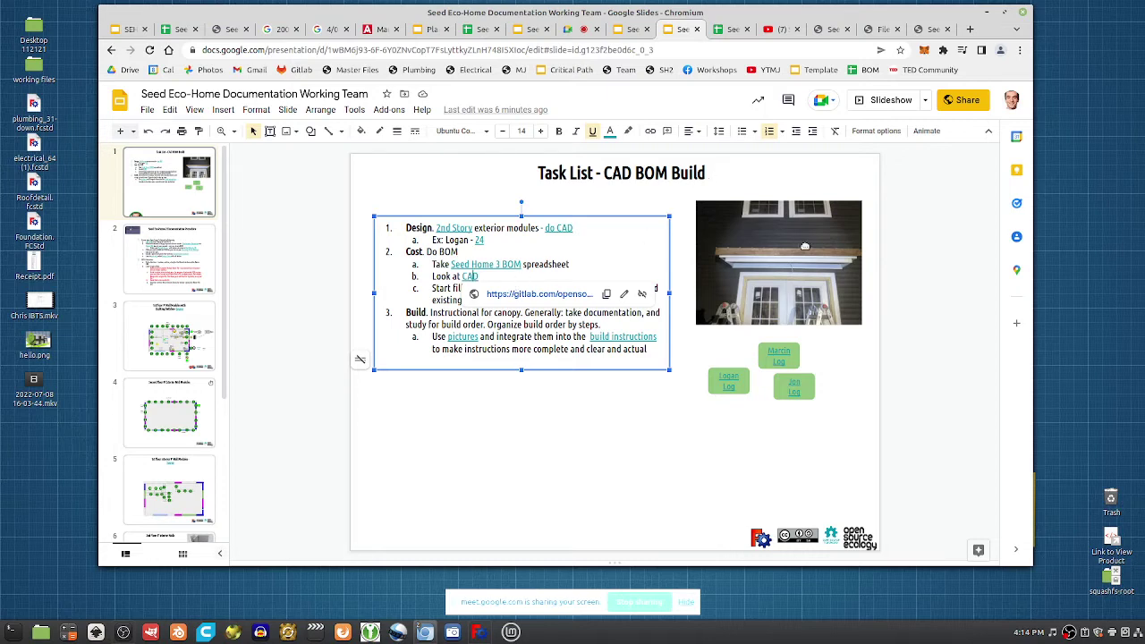
{"action": "left_click", "coordinate": [516, 294]}
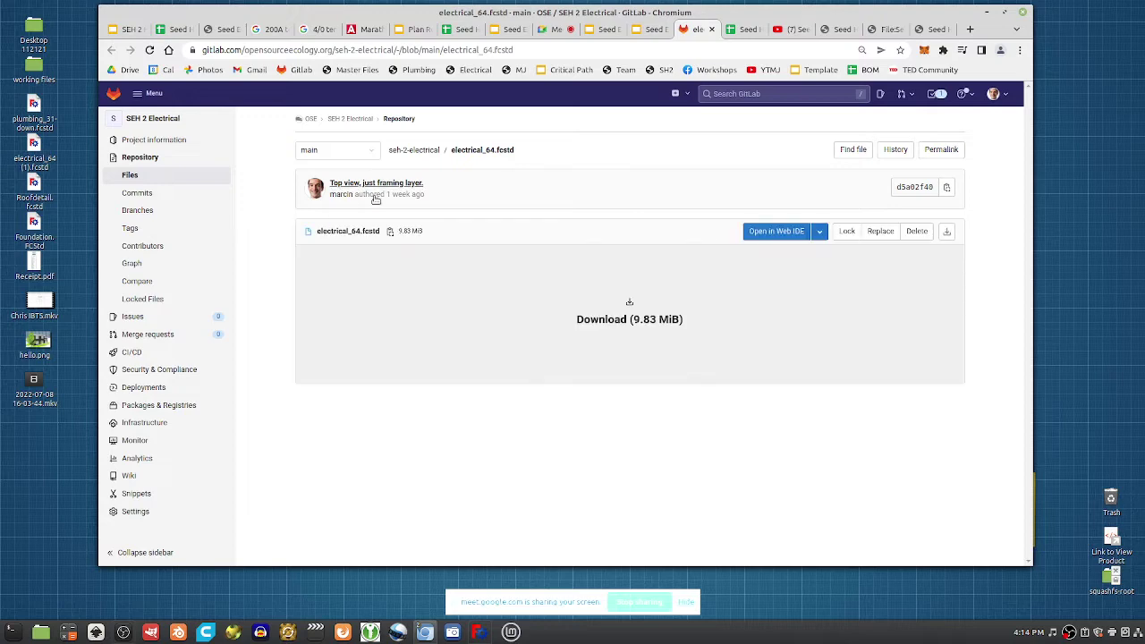
{"action": "left_click", "coordinate": [625, 322]}
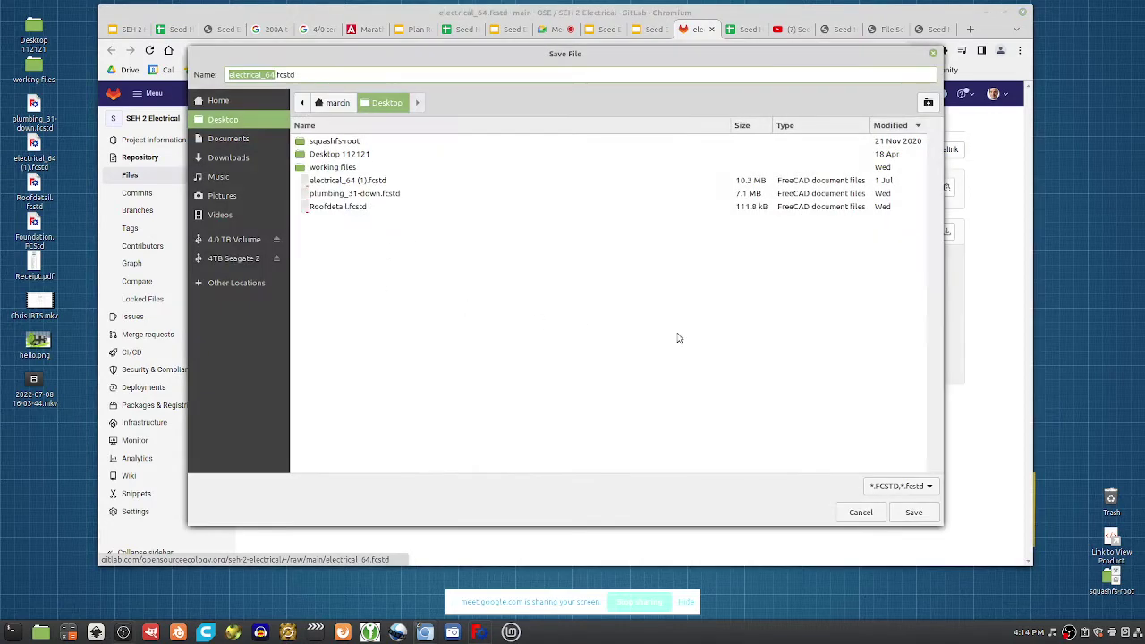
{"action": "left_click", "coordinate": [930, 518]}
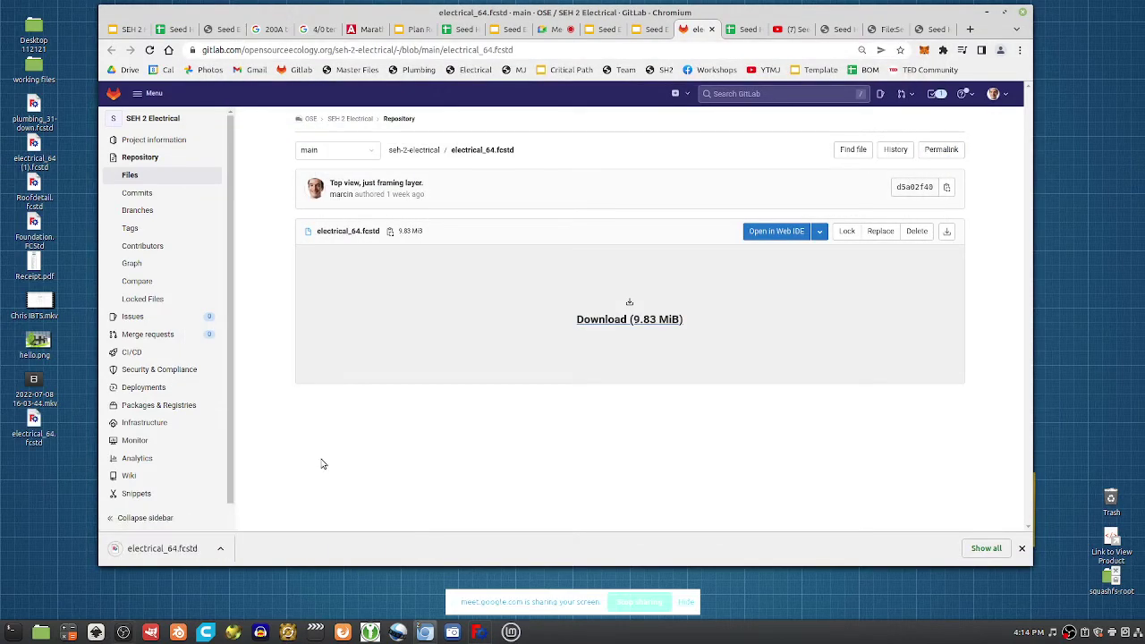
{"action": "left_click", "coordinate": [160, 548]}
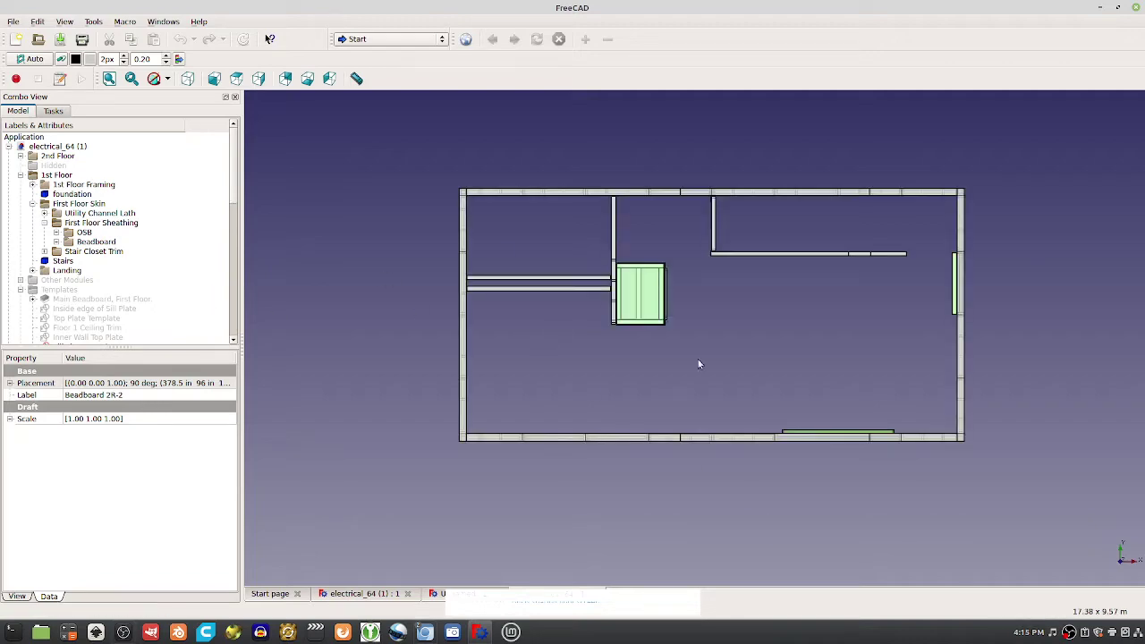
Examine the first-floor wall framing of the house model from above and from several sides.
{"action": "left_click_drag", "start_coordinate": [699, 574], "coordinate": [899, 470]}
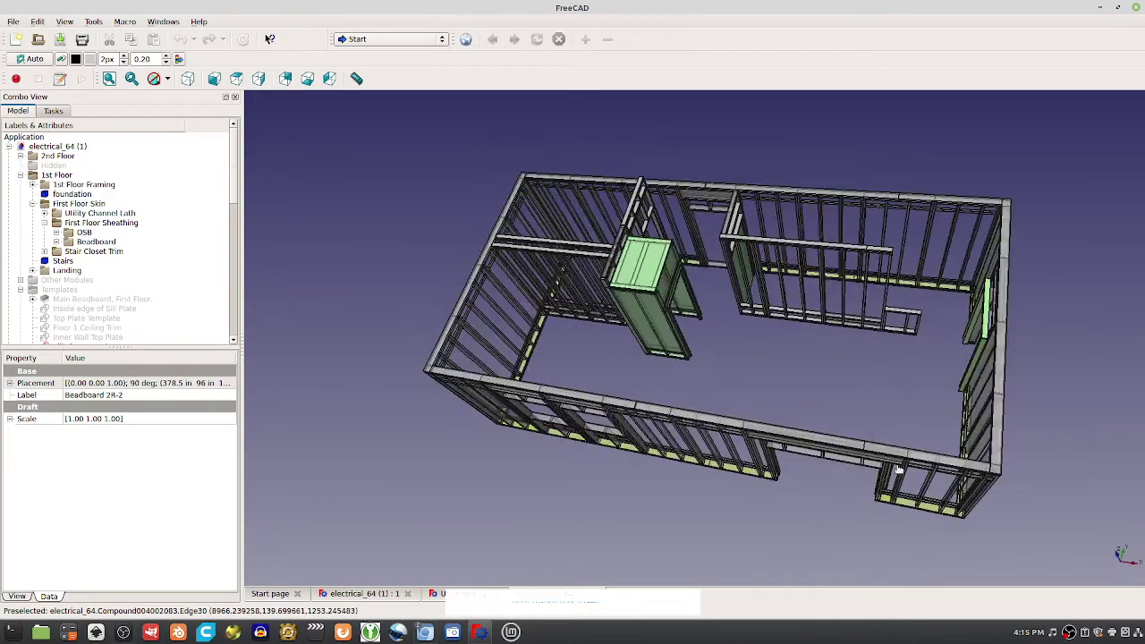
{"action": "left_click_drag", "start_coordinate": [524, 463], "coordinate": [845, 430]}
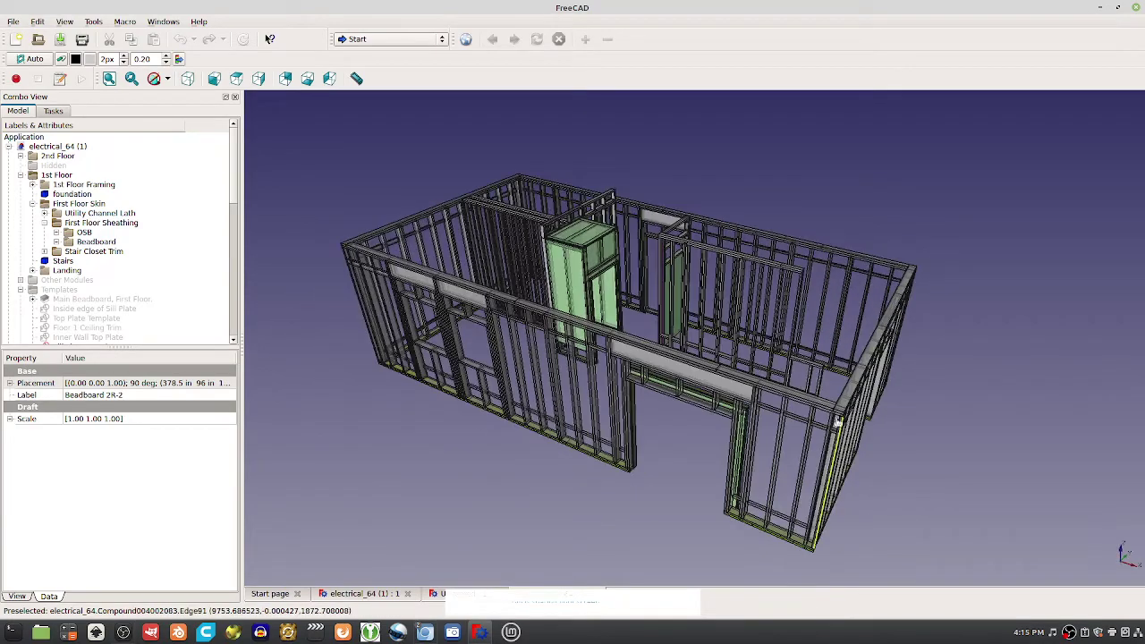
{"action": "left_click_drag", "start_coordinate": [818, 220], "coordinate": [808, 230]}
{"action": "left_click_drag", "start_coordinate": [647, 385], "coordinate": [524, 310]}
{"action": "scroll", "coordinate": [782, 439], "scroll_direction": "up", "scroll_amount": 4}
{"action": "scroll", "coordinate": [780, 458], "scroll_direction": "down", "scroll_amount": 2}
{"action": "scroll", "coordinate": [780, 458], "scroll_direction": "down", "scroll_amount": 2}
Select the exterior wall module at the house corner and inspect its studs, plates and blocking up close.
{"action": "left_click", "coordinate": [702, 291]}
{"action": "scroll", "coordinate": [507, 308], "scroll_direction": "up", "scroll_amount": 4}
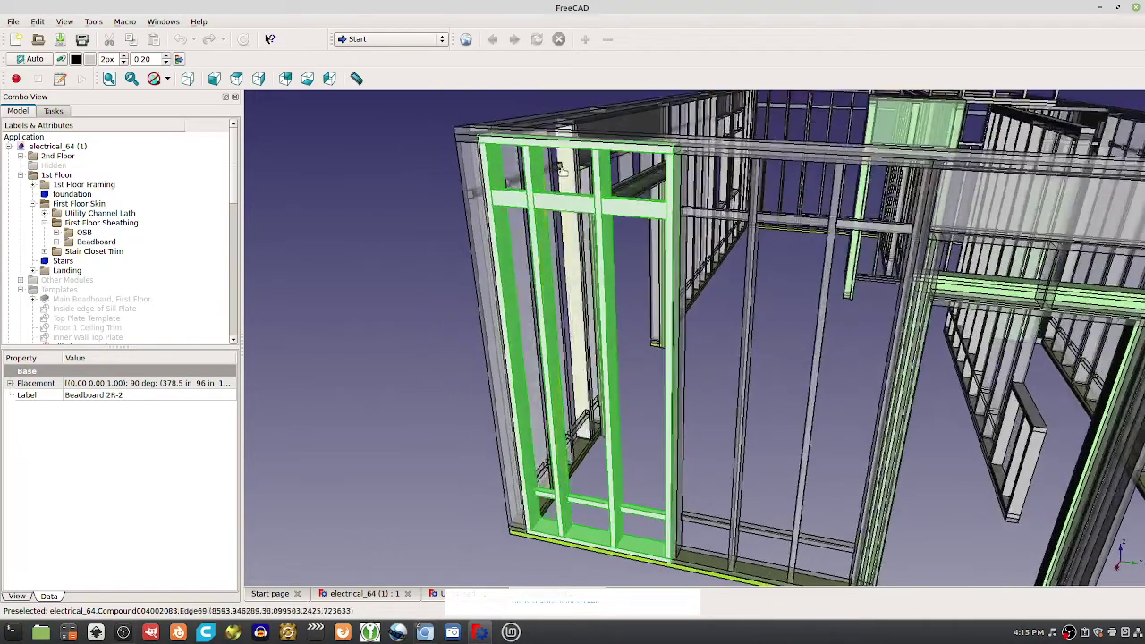
{"action": "left_click_drag", "start_coordinate": [527, 151], "coordinate": [532, 164]}
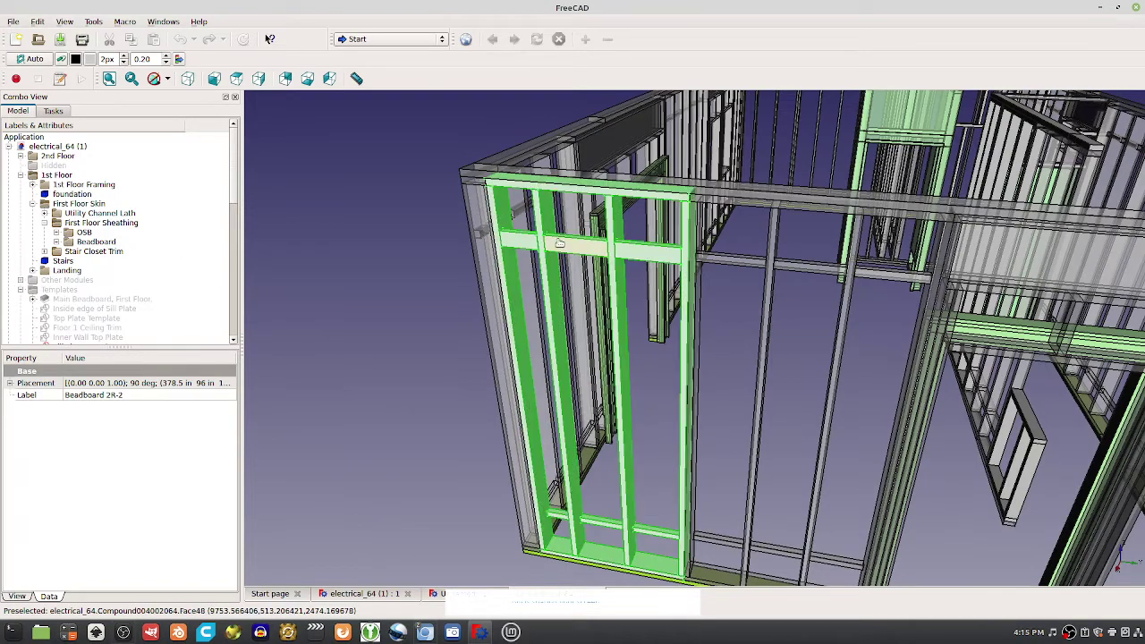
{"action": "scroll", "coordinate": [573, 247], "scroll_direction": "up", "scroll_amount": 5}
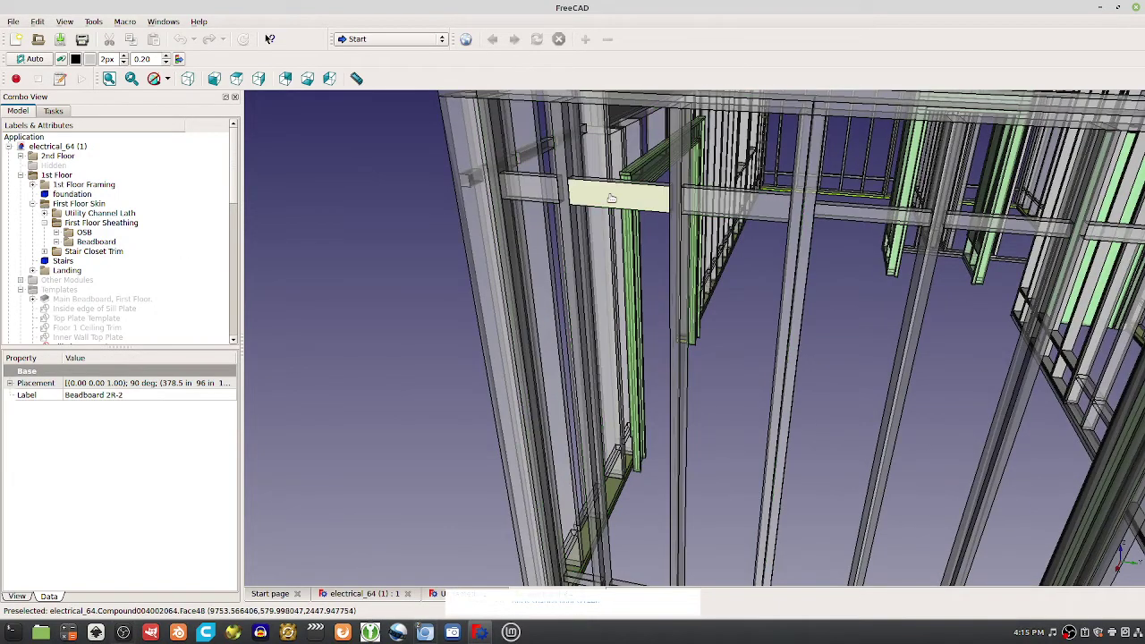
{"action": "scroll", "coordinate": [608, 202], "scroll_direction": "down", "scroll_amount": 4}
{"action": "scroll", "coordinate": [609, 202], "scroll_direction": "down", "scroll_amount": 5}
{"action": "scroll", "coordinate": [770, 236], "scroll_direction": "up", "scroll_amount": 4}
{"action": "scroll", "coordinate": [752, 286], "scroll_direction": "down", "scroll_amount": 1}
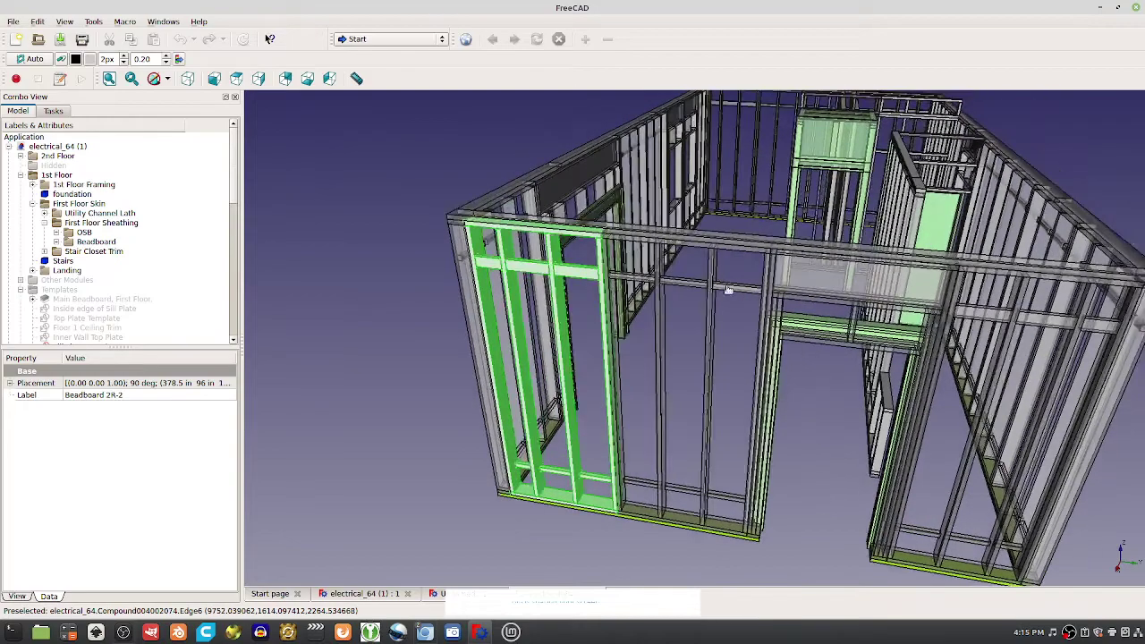
{"action": "left_click_drag", "start_coordinate": [586, 404], "coordinate": [571, 397]}
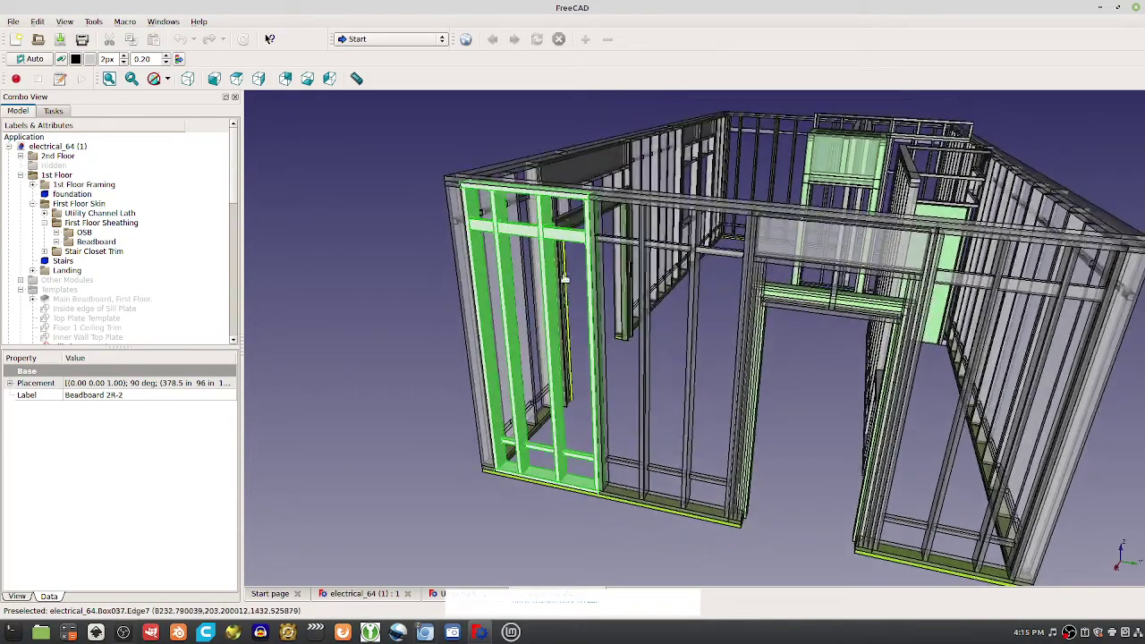
Switch back to the browser's Task List slide, open the linked Seed Home 3 BOM and select the First Floor Exterior Wall Lumber heading.
{"action": "left_click", "coordinate": [1102, 9]}
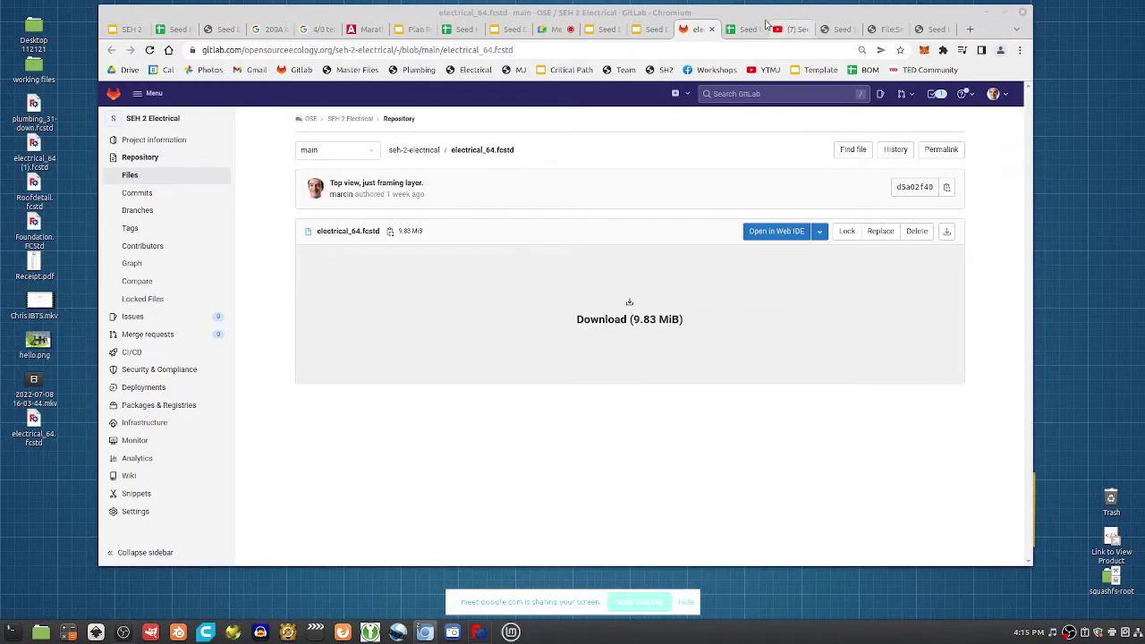
{"action": "left_click", "coordinate": [637, 31]}
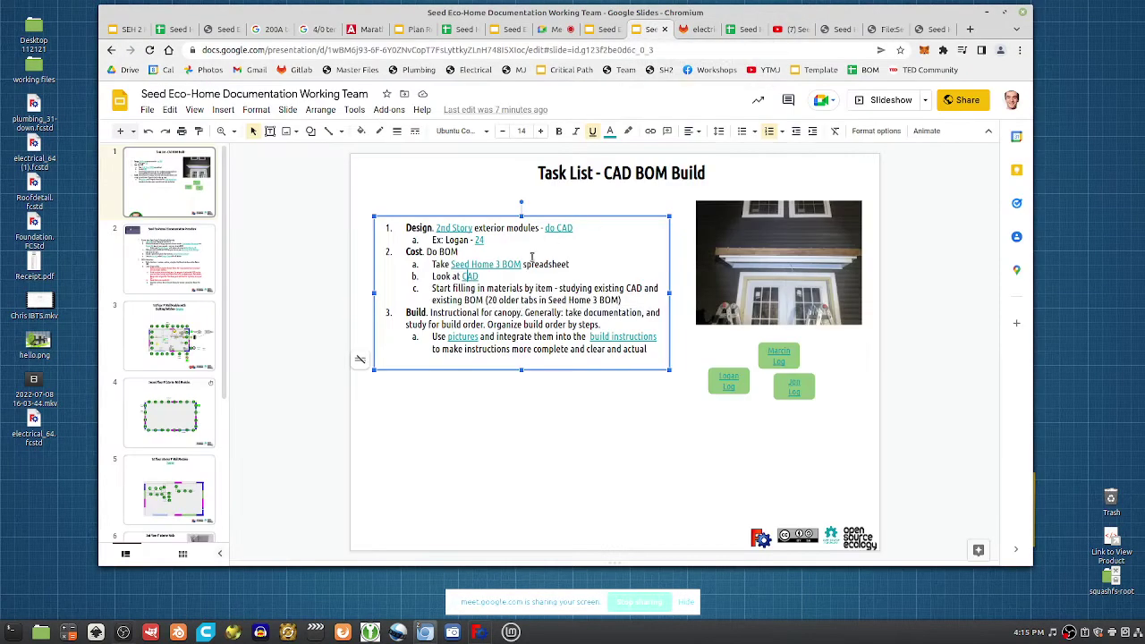
{"action": "left_click", "coordinate": [469, 266]}
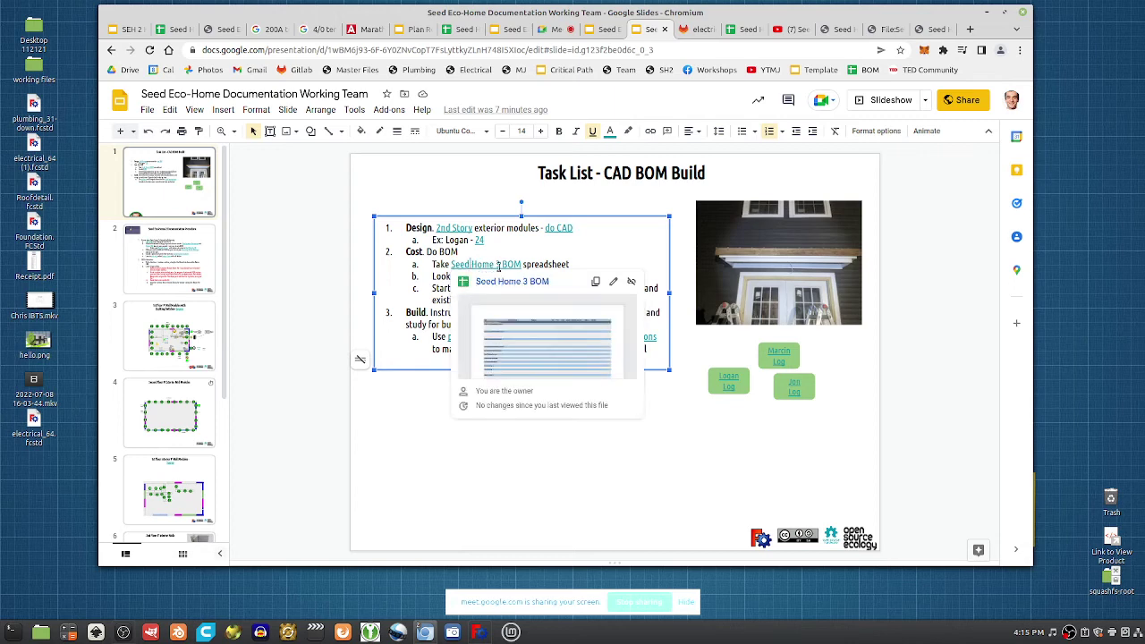
{"action": "left_click", "coordinate": [616, 249]}
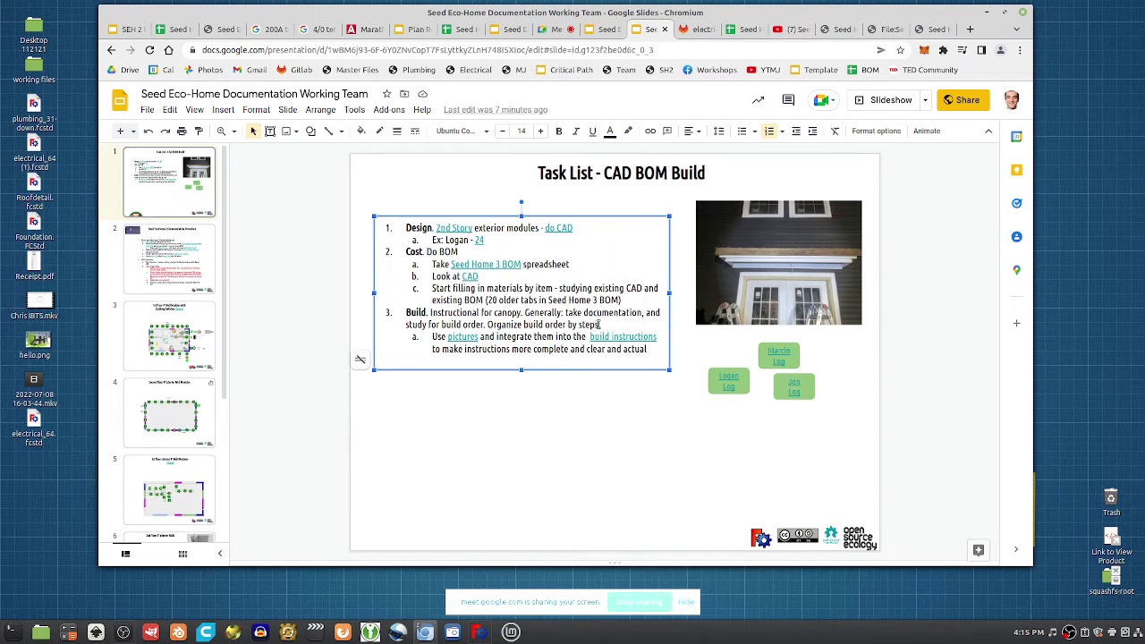
{"action": "left_click", "coordinate": [504, 268]}
{"action": "left_click", "coordinate": [530, 283]}
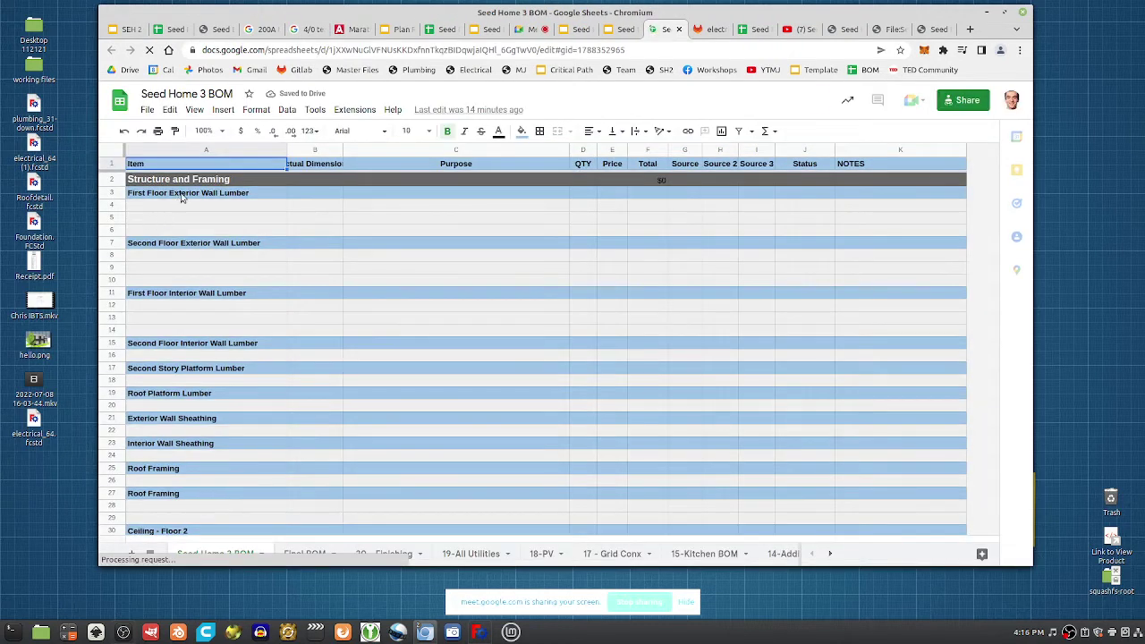
{"action": "left_click", "coordinate": [182, 196]}
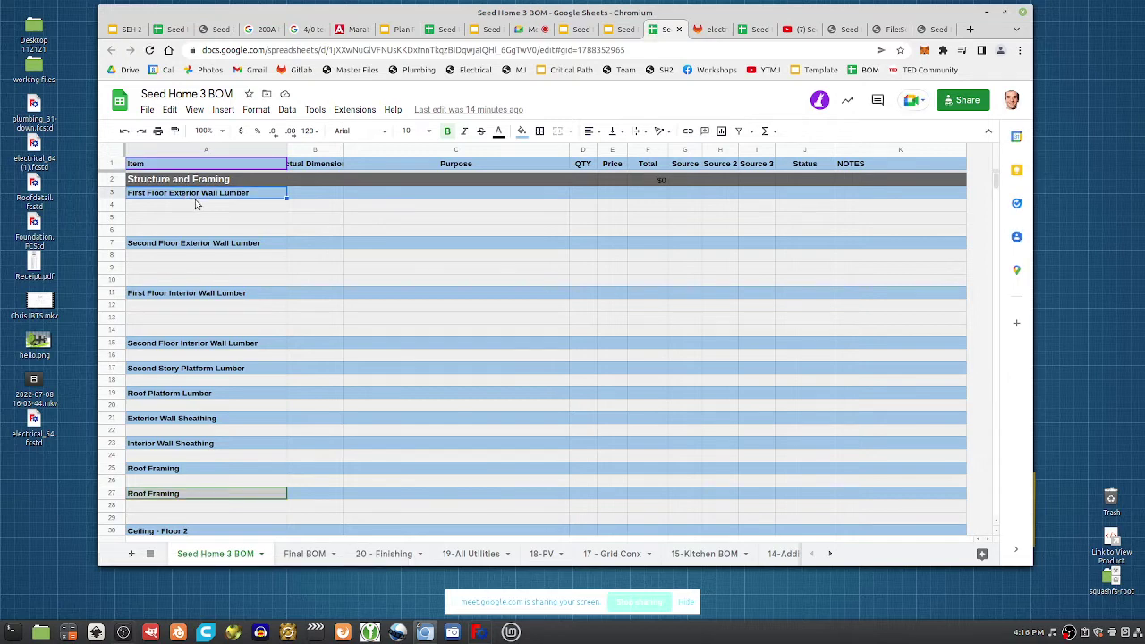
Enter "2x6 precut studs" as the first item under First Floor Exterior Wall Lumber.
{"action": "left_click", "coordinate": [203, 207]}
{"action": "type", "text": "2x6 precut studs"}
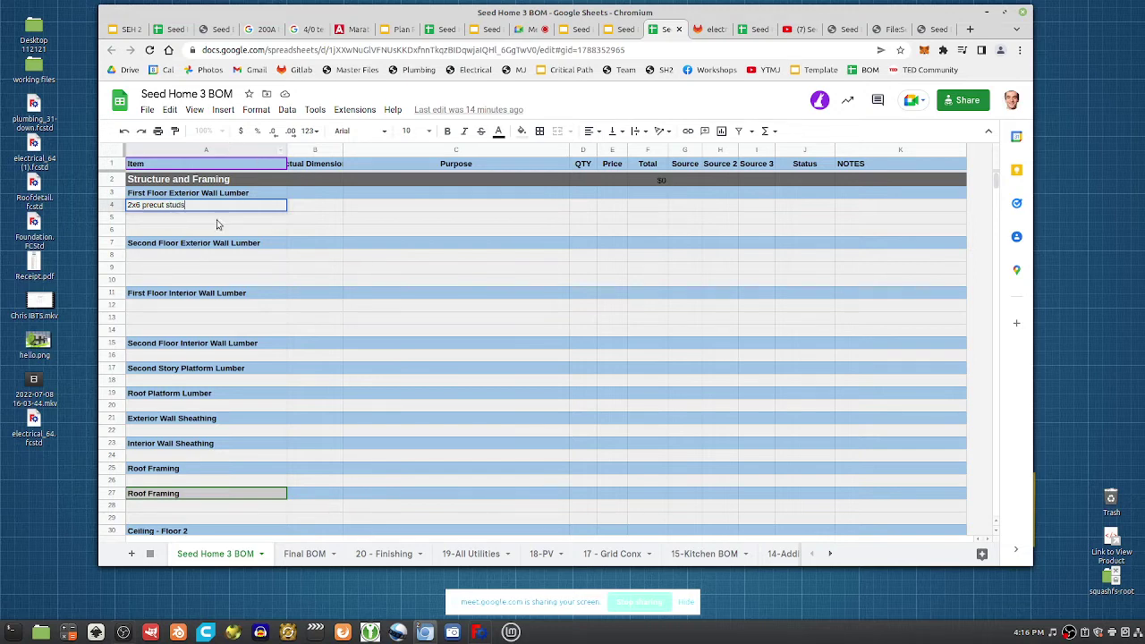
{"action": "left_click", "coordinate": [260, 220]}
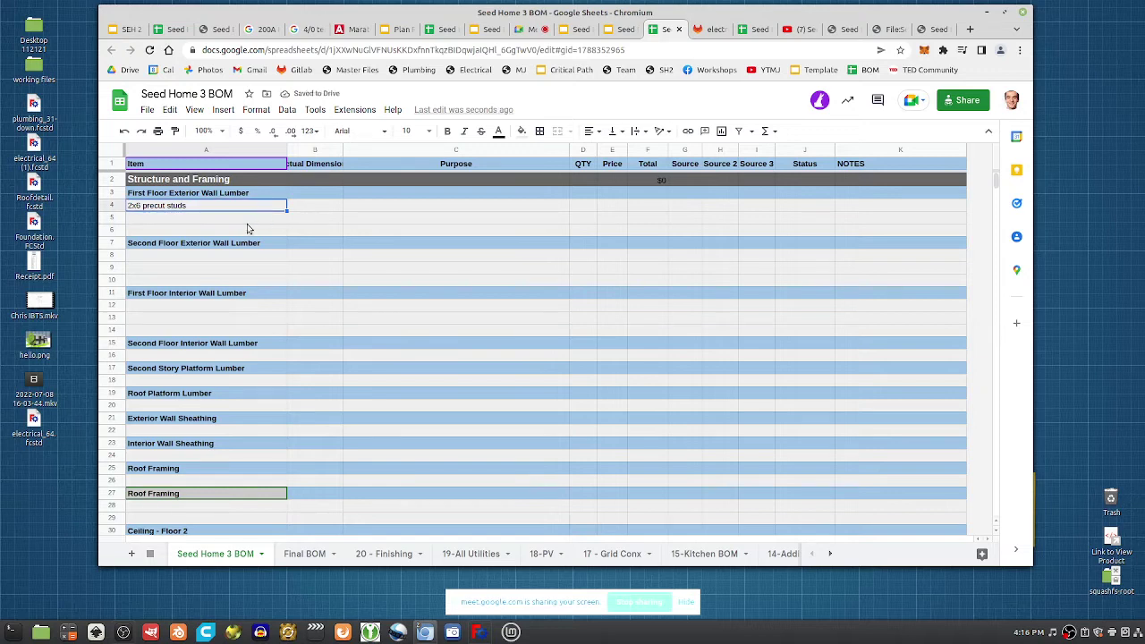
{"action": "left_click", "coordinate": [239, 209]}
{"action": "left_click", "coordinate": [220, 219]}
Enlarge the browser window and look over the BOM's section headings down to Flooring Materials.
{"action": "left_click_drag", "start_coordinate": [1027, 562], "coordinate": [1065, 614]}
{"action": "left_click", "coordinate": [175, 209]}
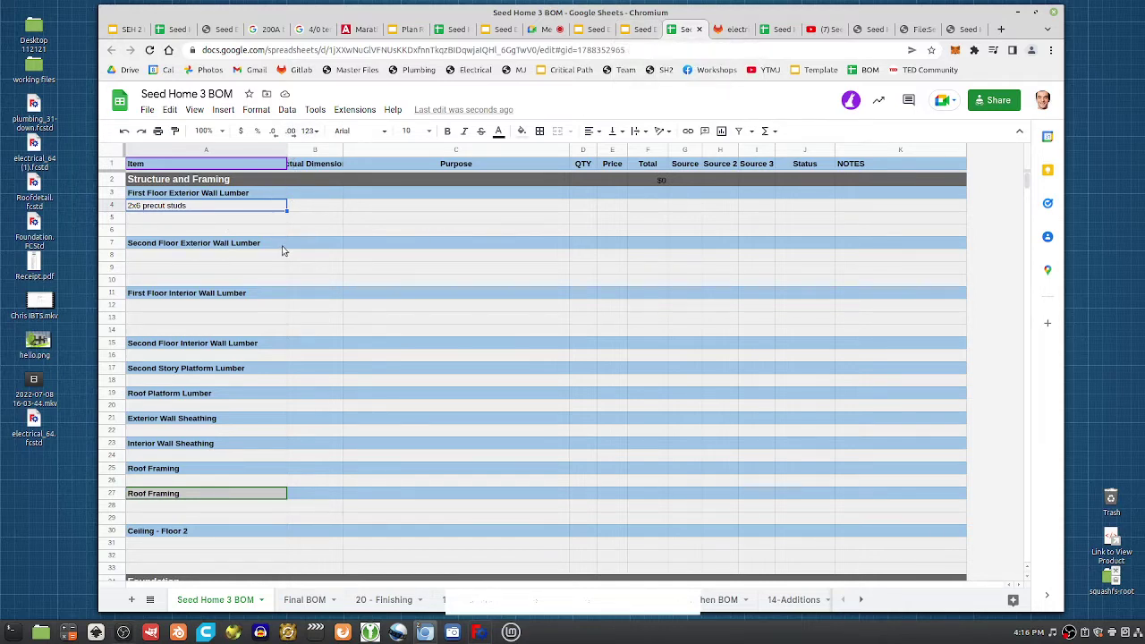
{"action": "scroll", "coordinate": [283, 247], "scroll_direction": "down", "scroll_amount": 5}
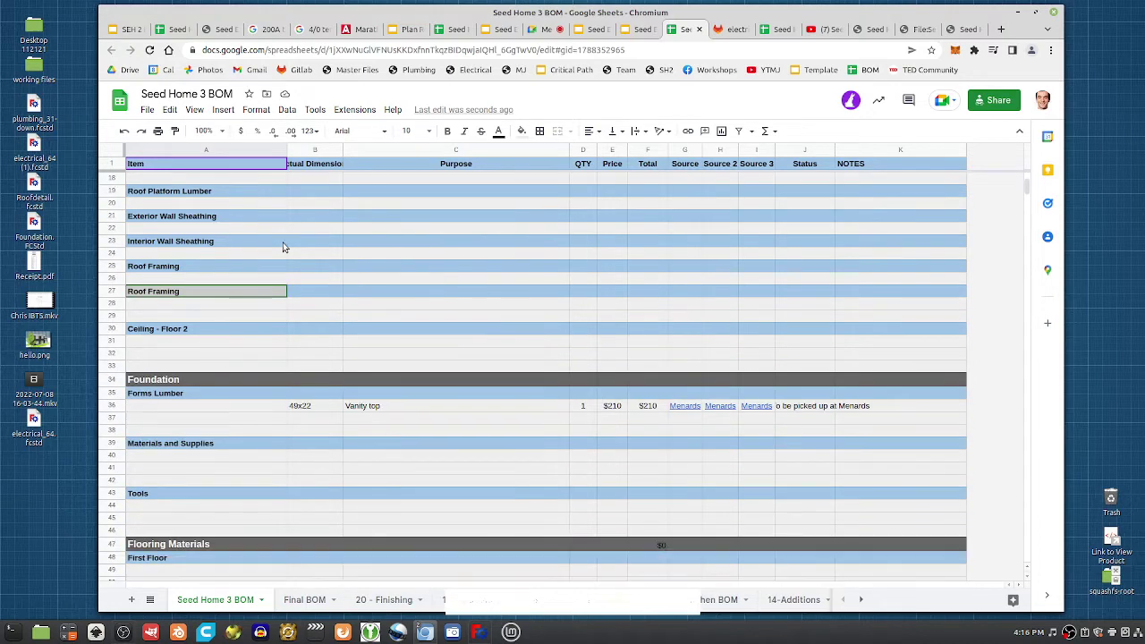
{"action": "scroll", "coordinate": [283, 247], "scroll_direction": "up", "scroll_amount": 5}
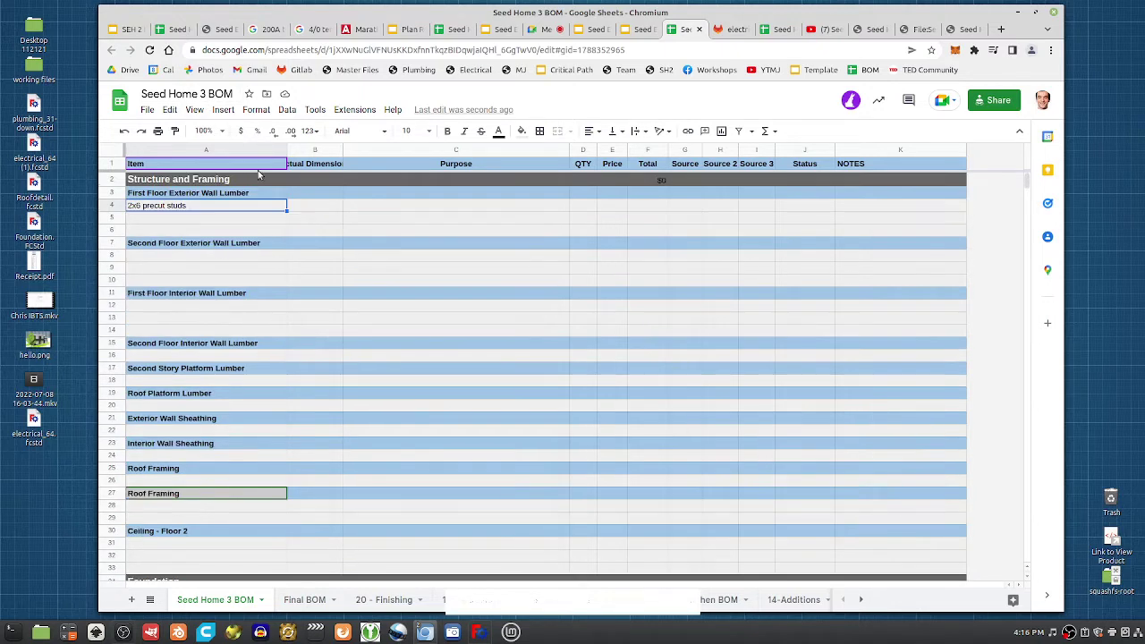
{"action": "double_click", "coordinate": [181, 206]}
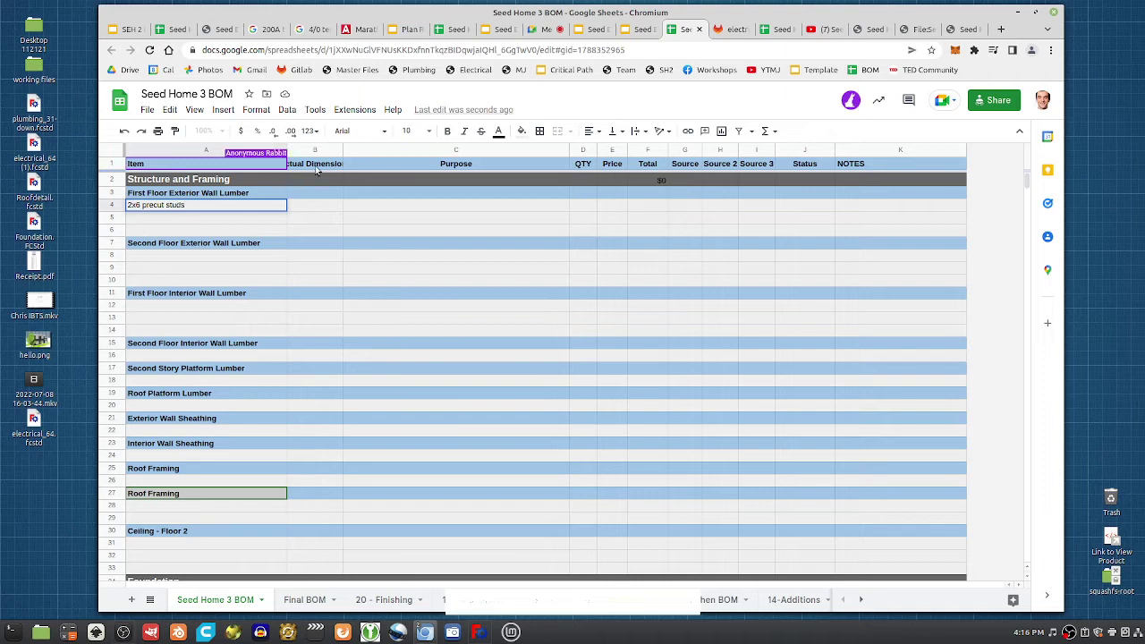
{"action": "key", "text": "ctrl+z"}
{"action": "key", "text": "ctrl+z"}
Widen the Actual Dimensions column to fit its heading and enter 1.5"x5.5"x for the precut studs.
{"action": "left_click", "coordinate": [303, 209]}
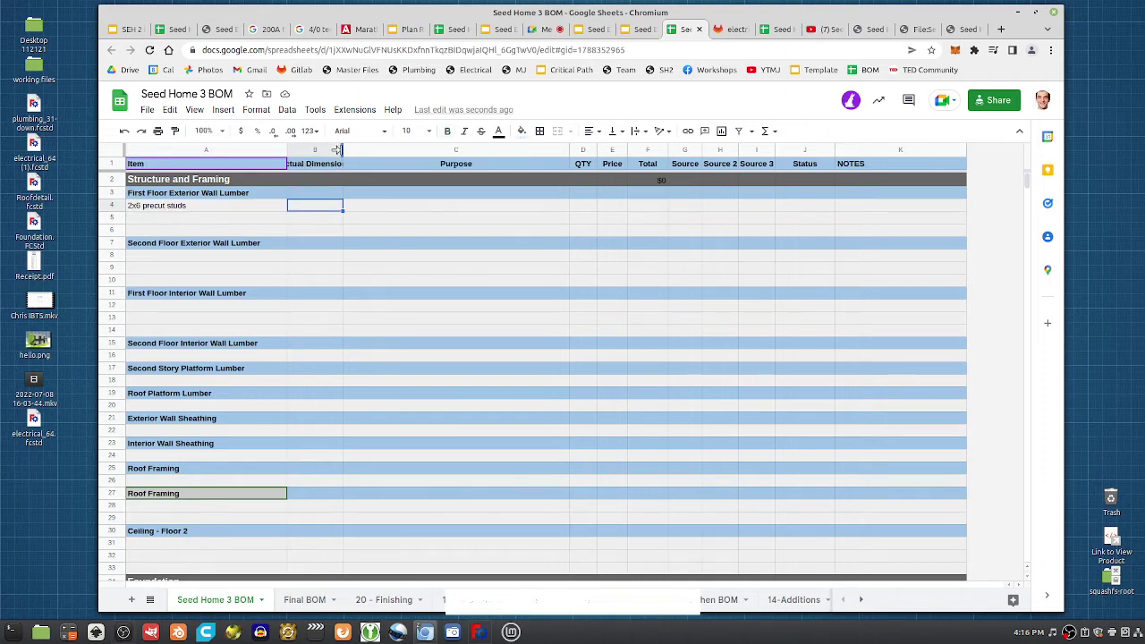
{"action": "left_click_drag", "start_coordinate": [342, 149], "coordinate": [376, 150]}
{"action": "double_click", "coordinate": [310, 204]}
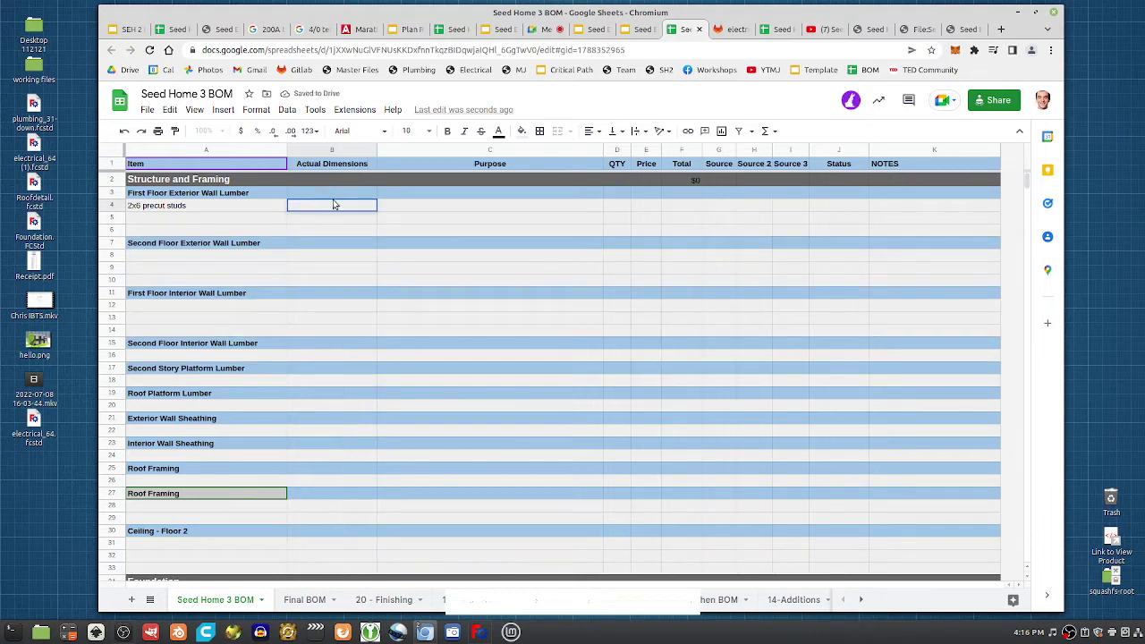
{"action": "type", "text": "1.5\"x5.5\"x"}
Change the item to "2x6 9' precut studs" and complete its actual dimensions as 1.5"x5.5"x 104-5/8".
{"action": "double_click", "coordinate": [143, 205]}
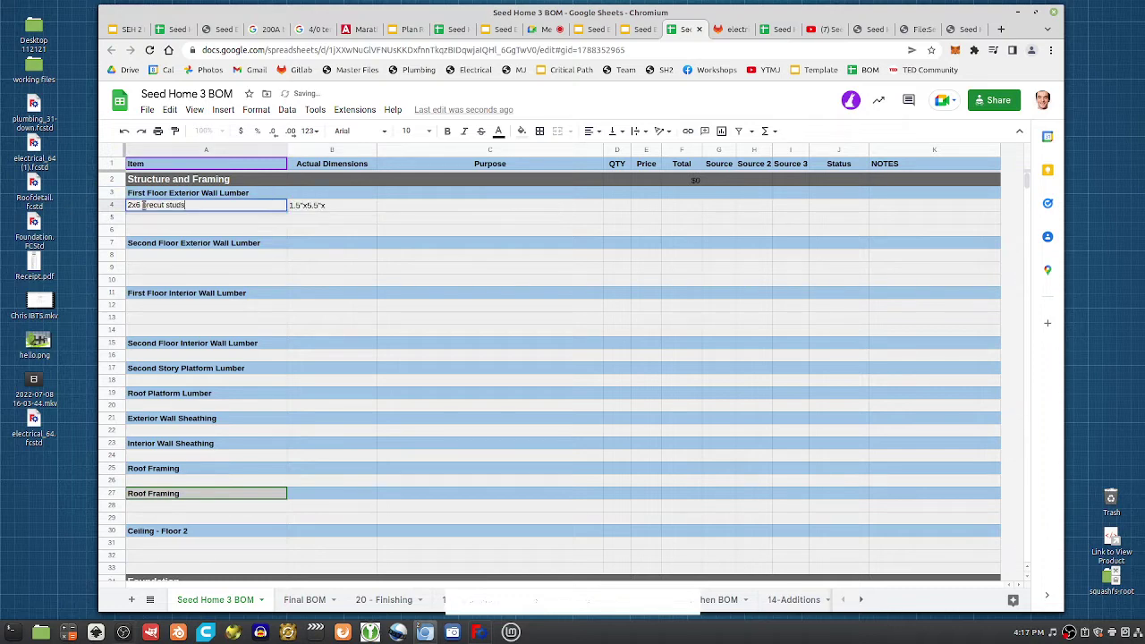
{"action": "type", "text": "S"}
{"action": "type", "text": "'"}
{"action": "double_click", "coordinate": [341, 205]}
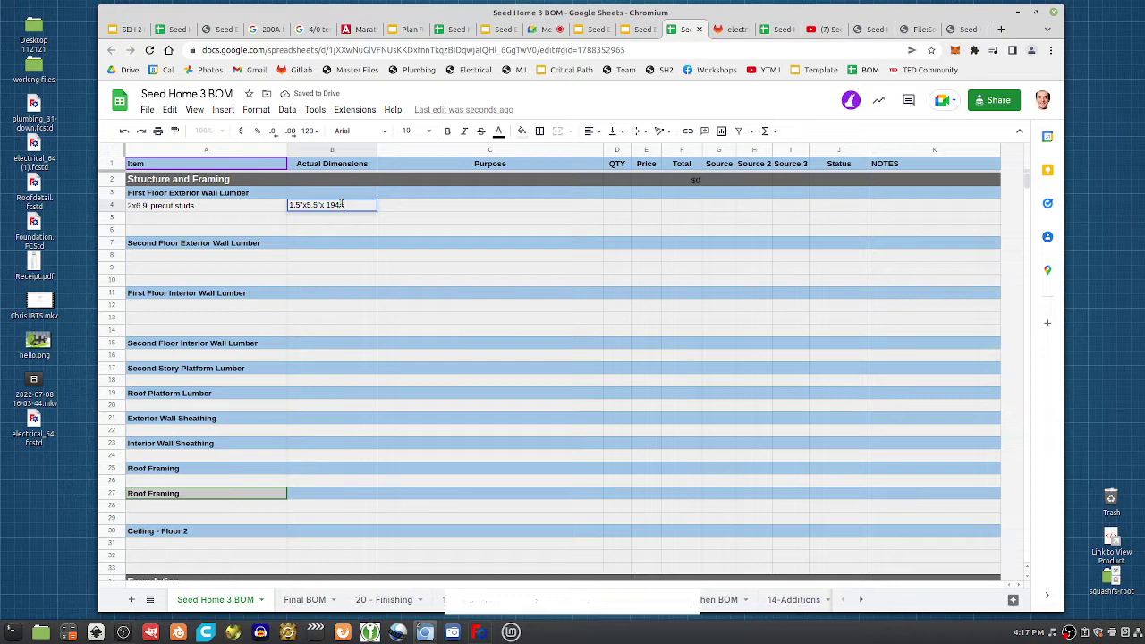
{"action": "type", "text": "104-5/8\""}
{"action": "key", "text": "Return"}
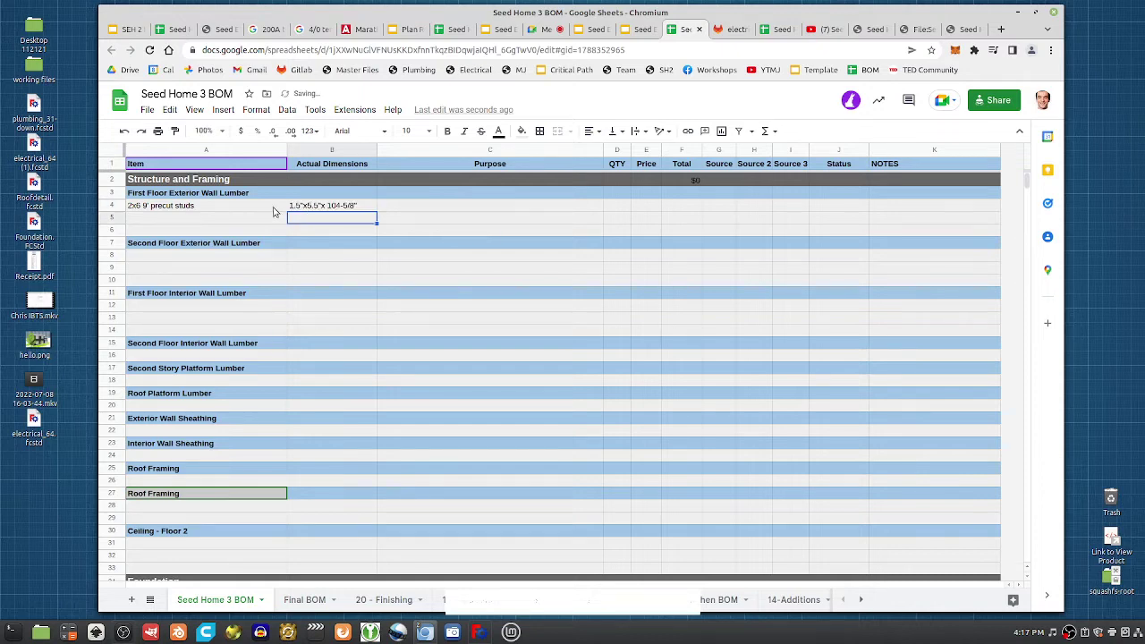
Enter "first floor exterior wall" as the purpose of the 2x6 9' precut studs.
{"action": "left_click", "coordinate": [159, 206]}
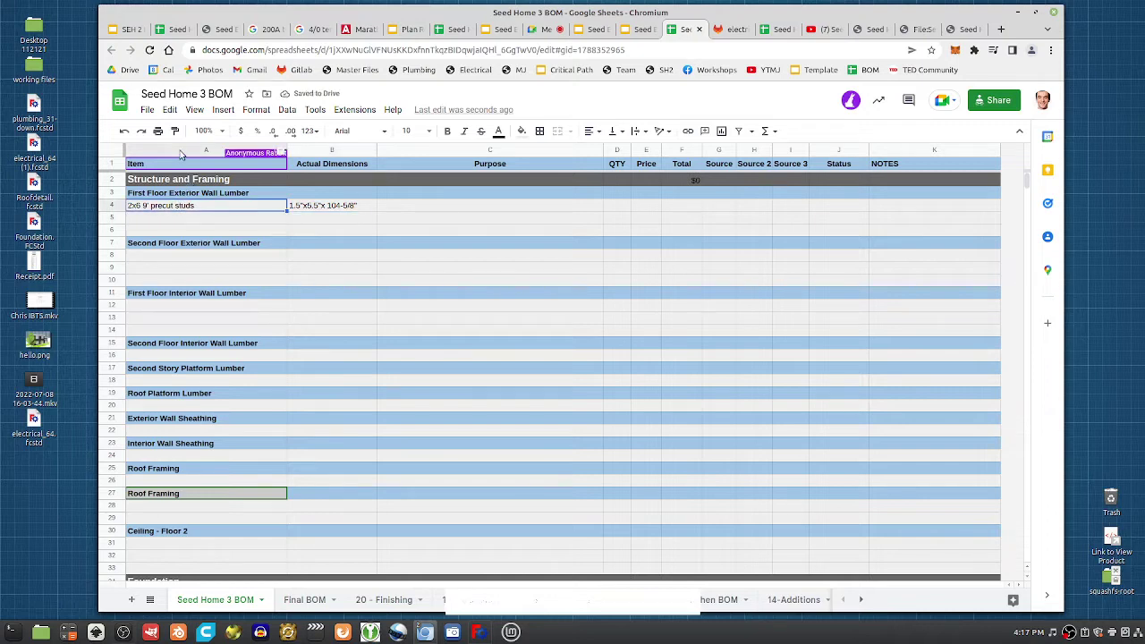
{"action": "left_click", "coordinate": [328, 208]}
{"action": "left_click", "coordinate": [531, 166]}
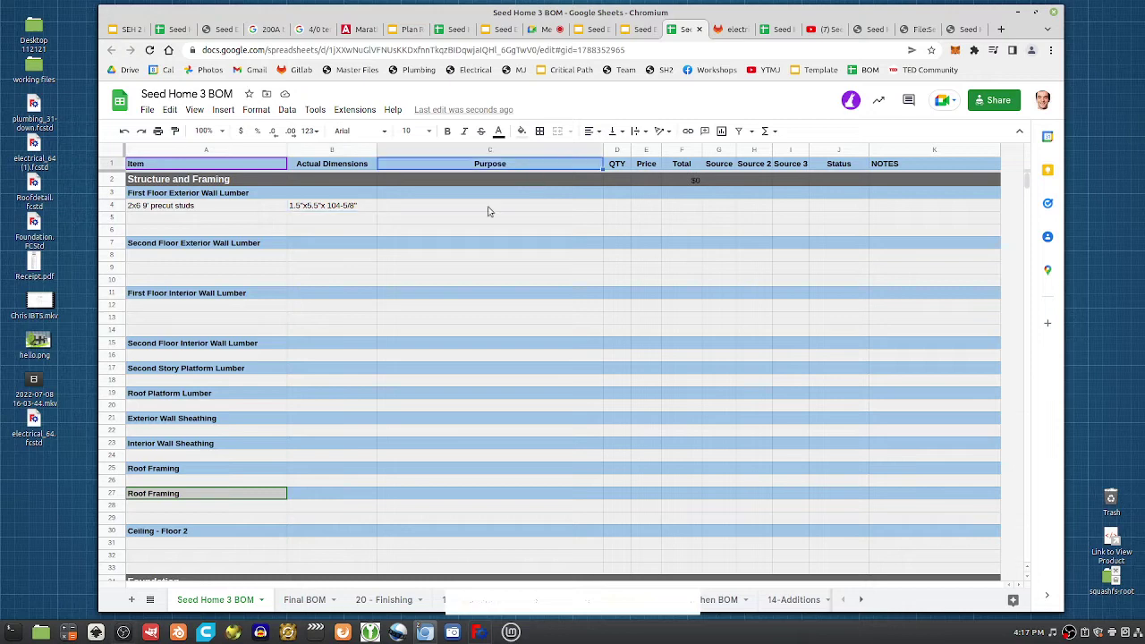
{"action": "left_click", "coordinate": [477, 211]}
{"action": "double_click", "coordinate": [477, 209]}
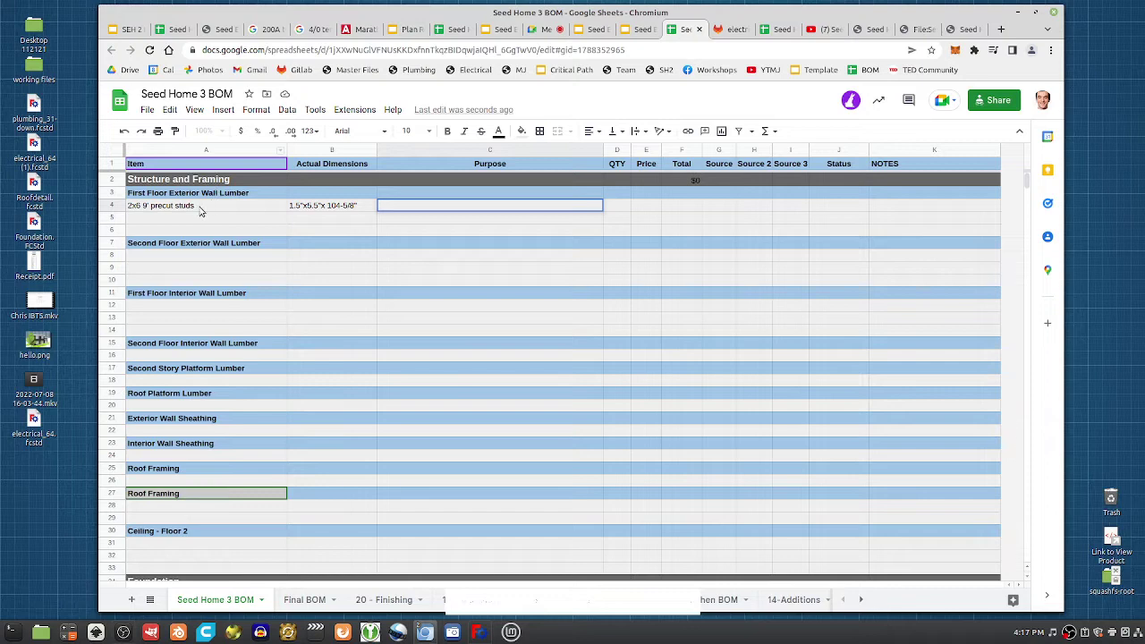
{"action": "left_click", "coordinate": [206, 207]}
{"action": "left_click", "coordinate": [213, 298]}
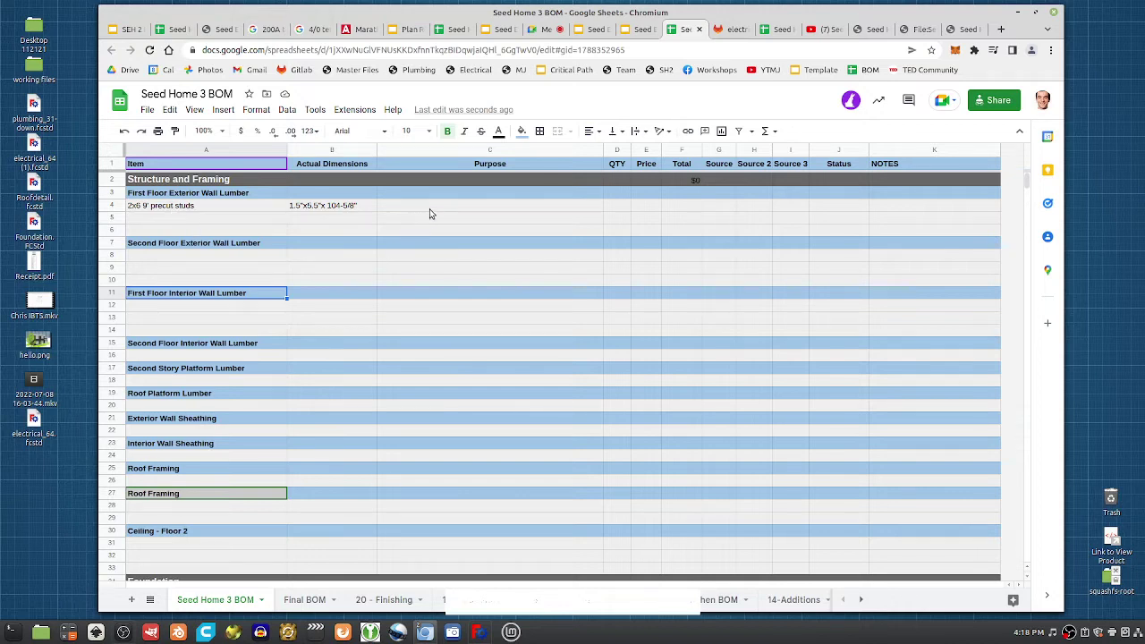
{"action": "double_click", "coordinate": [501, 206]}
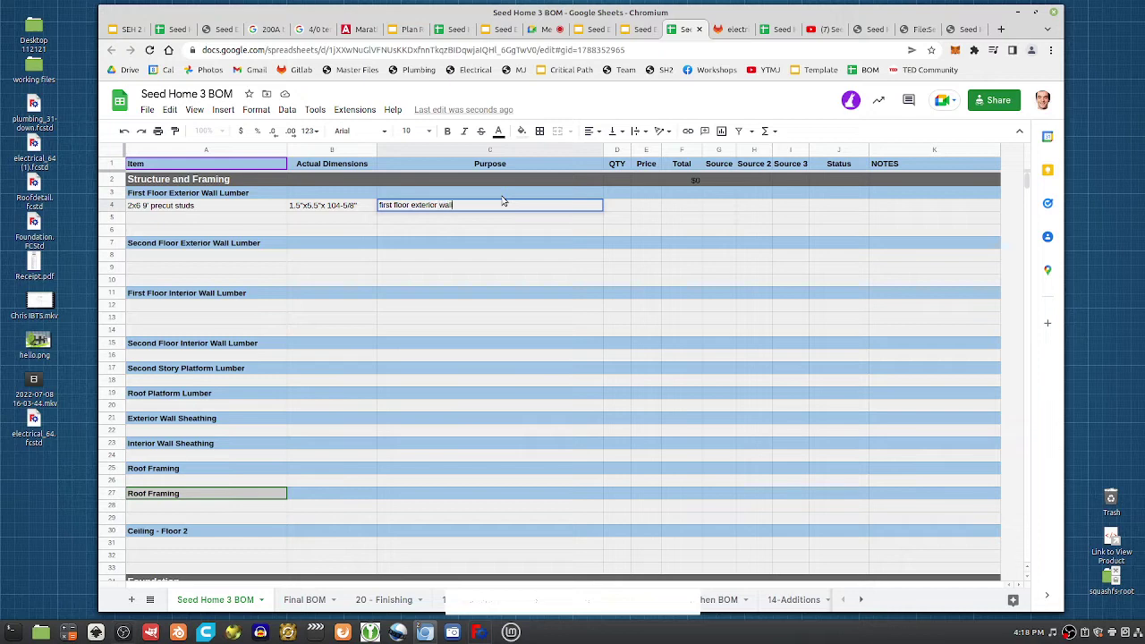
{"action": "left_click", "coordinate": [617, 207]}
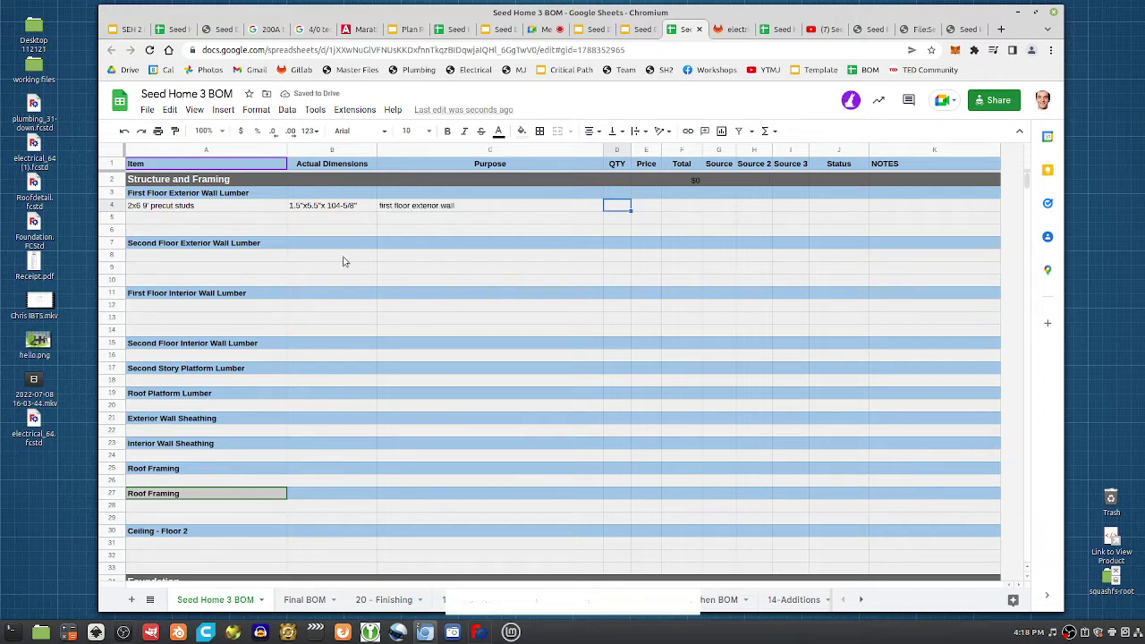
Move the Source, Source 2 and Source 3 columns together to between QTY and Price.
{"action": "left_click", "coordinate": [644, 210]}
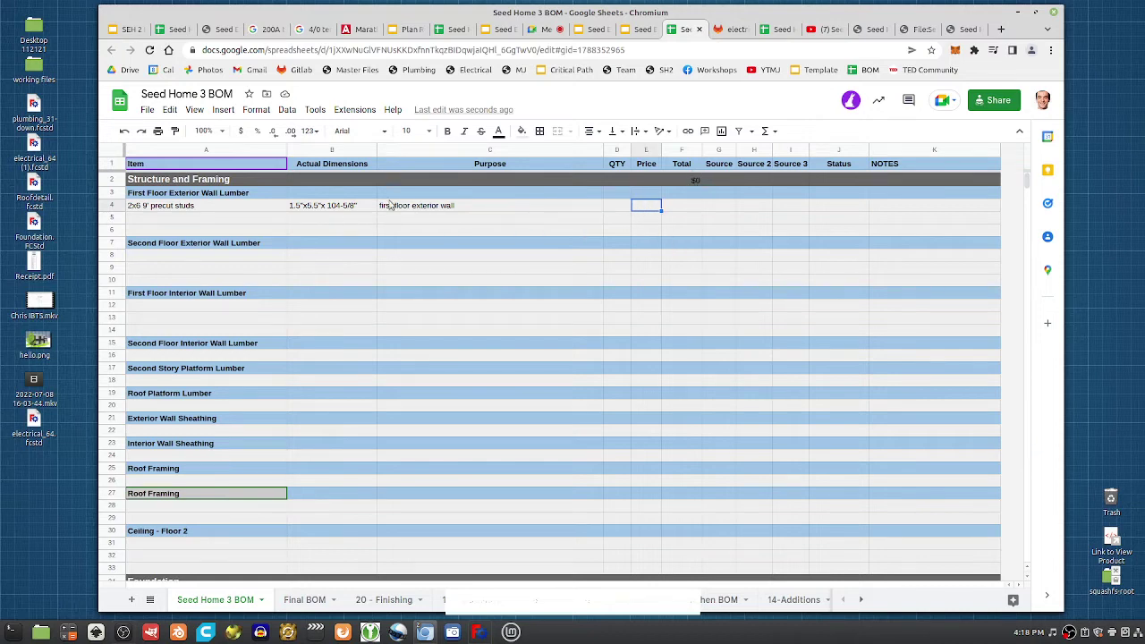
{"action": "left_click", "coordinate": [695, 192]}
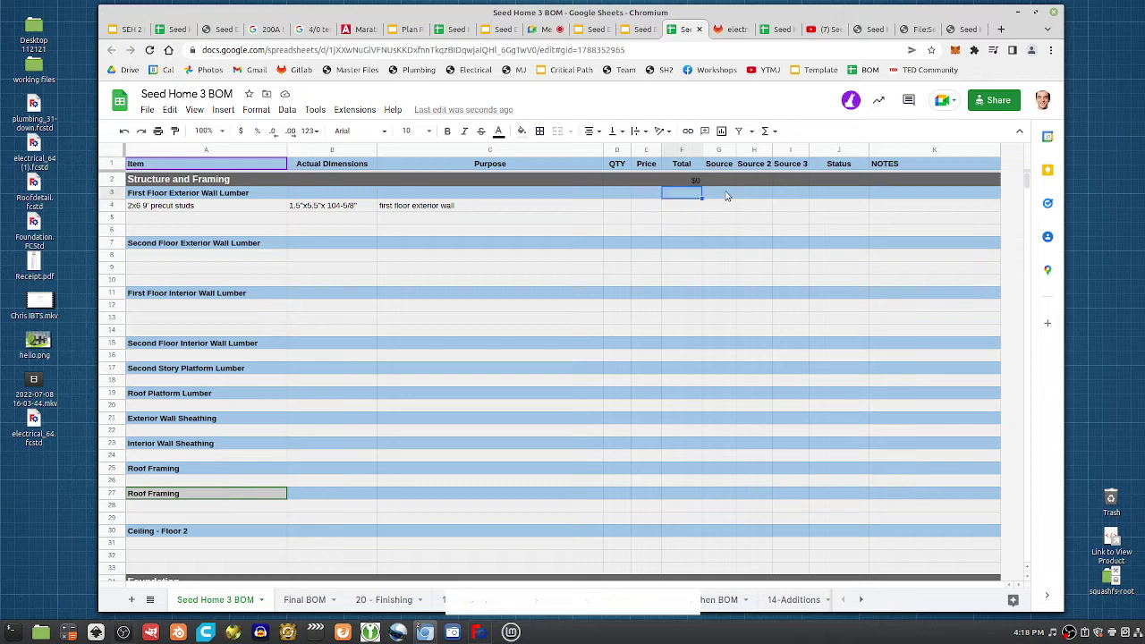
{"action": "left_click", "coordinate": [646, 168]}
{"action": "left_click", "coordinate": [713, 151]}
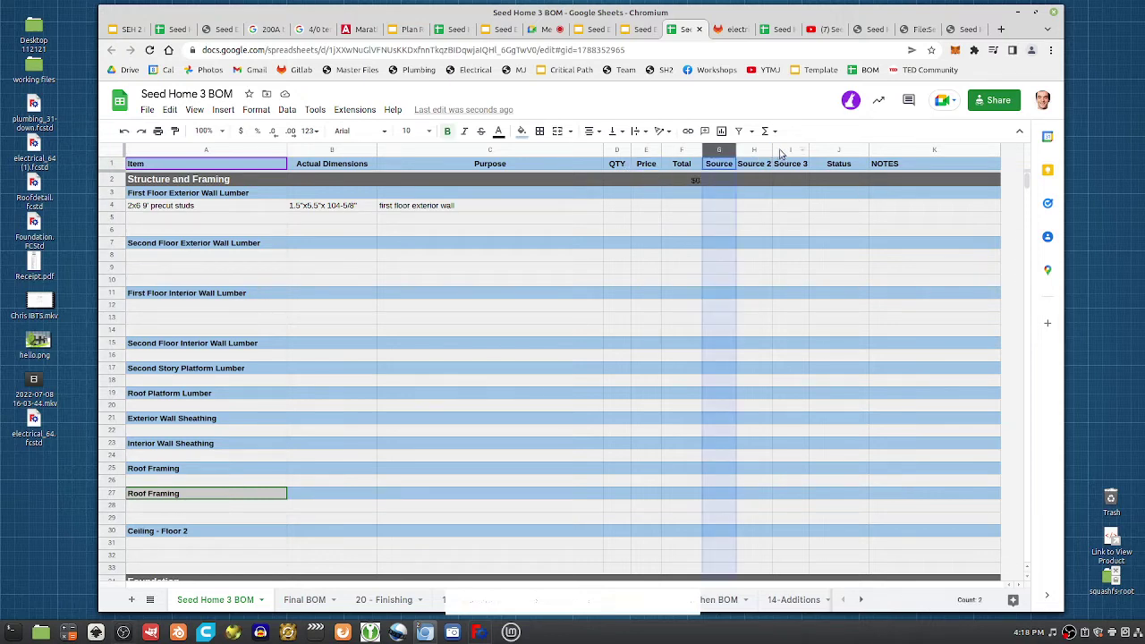
{"action": "left_click", "coordinate": [791, 150]}
{"action": "left_click", "coordinate": [712, 151], "text": "shift"}
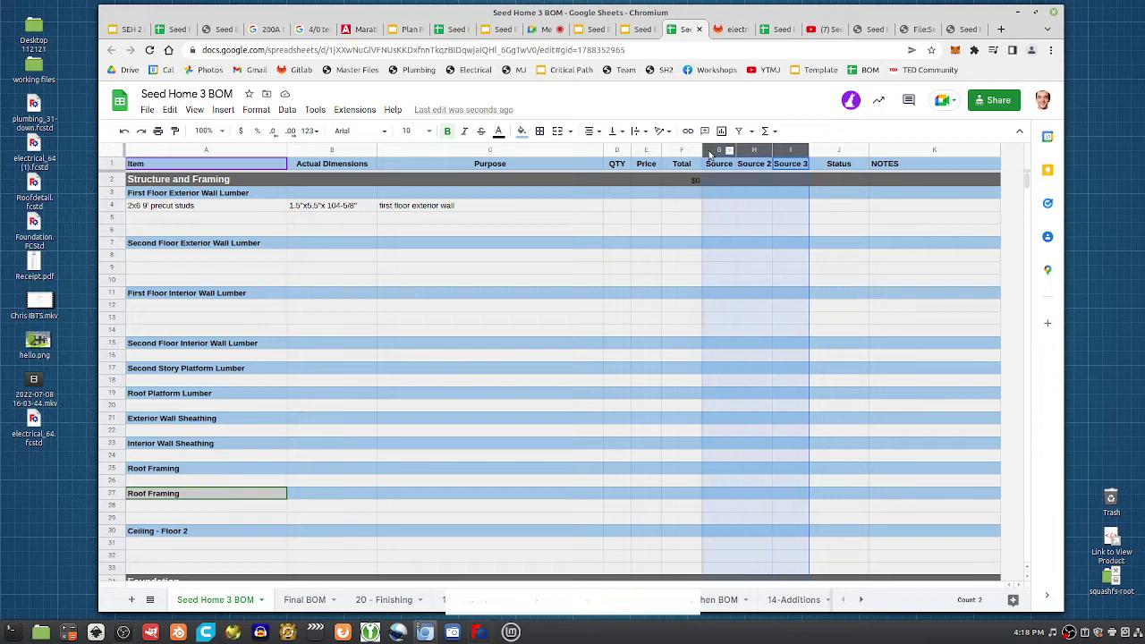
{"action": "left_click_drag", "start_coordinate": [710, 152], "coordinate": [643, 160]}
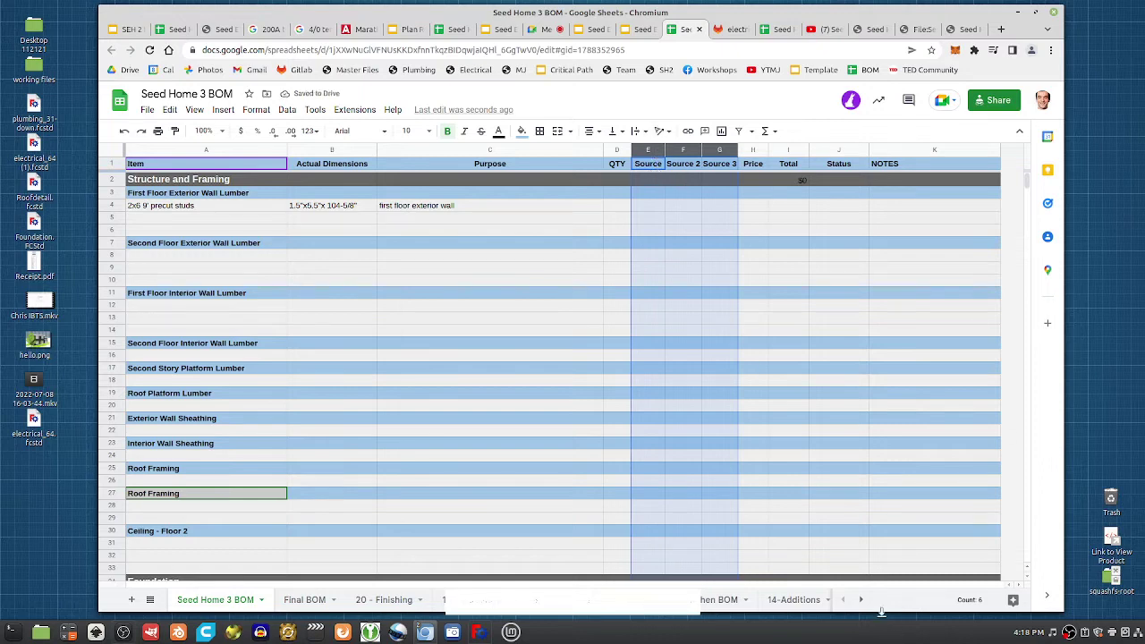
{"action": "double_click", "coordinate": [654, 163]}
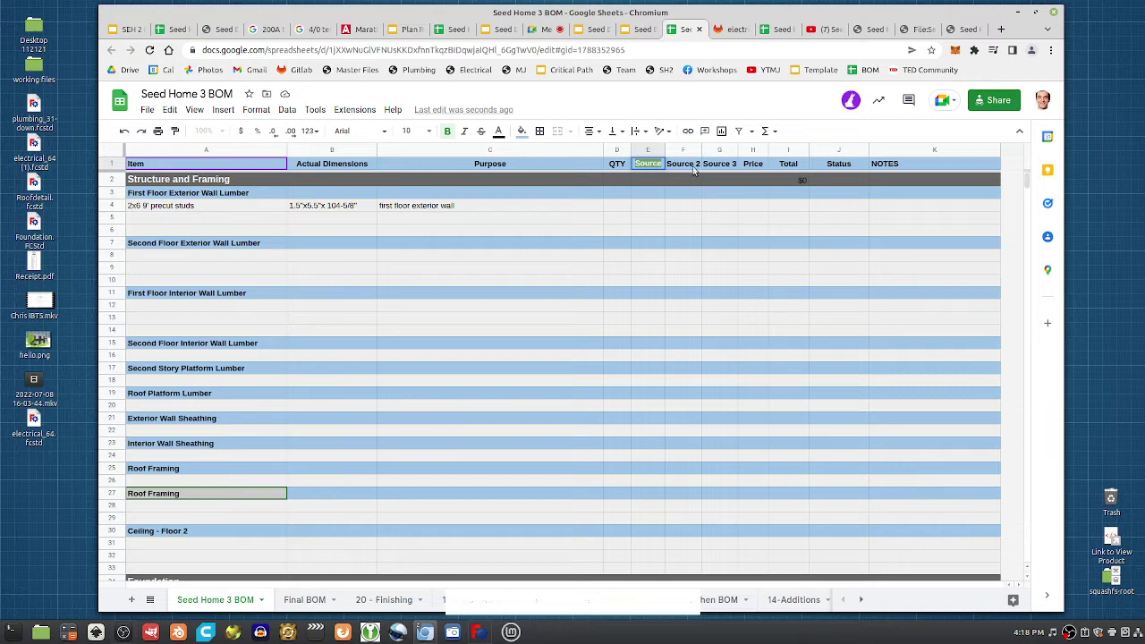
{"action": "double_click", "coordinate": [681, 163]}
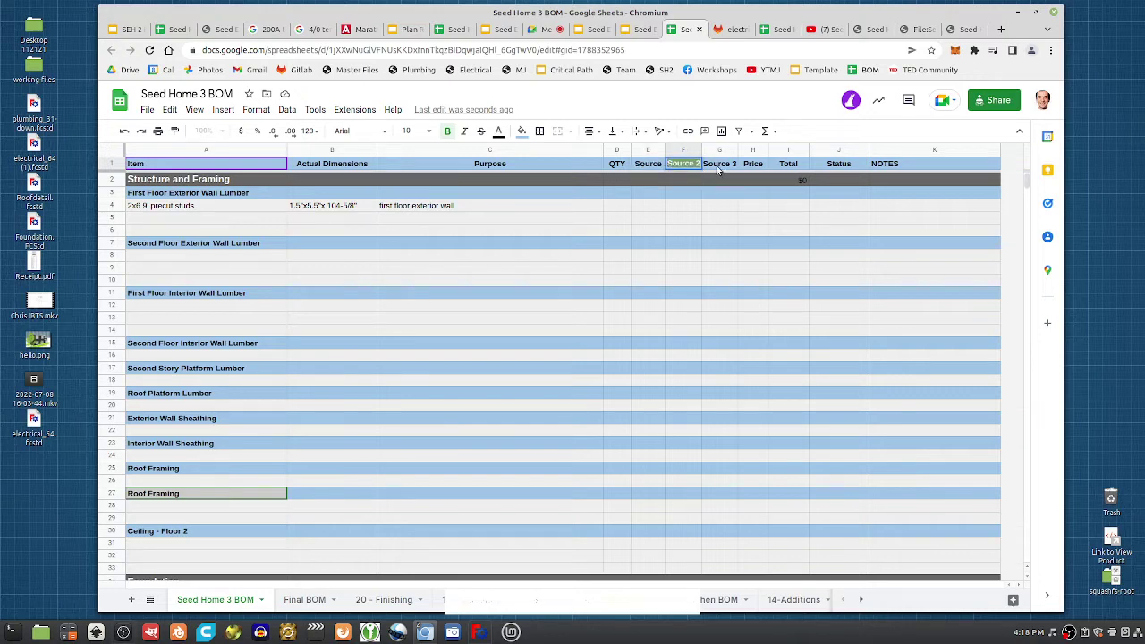
{"action": "double_click", "coordinate": [718, 165]}
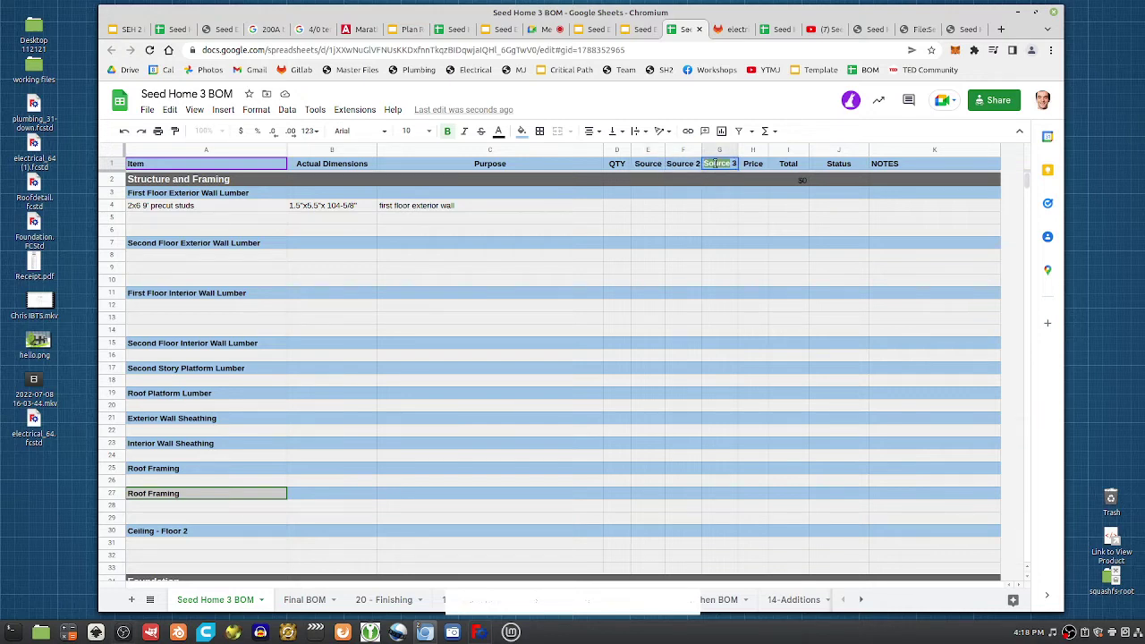
{"action": "left_click", "coordinate": [644, 165]}
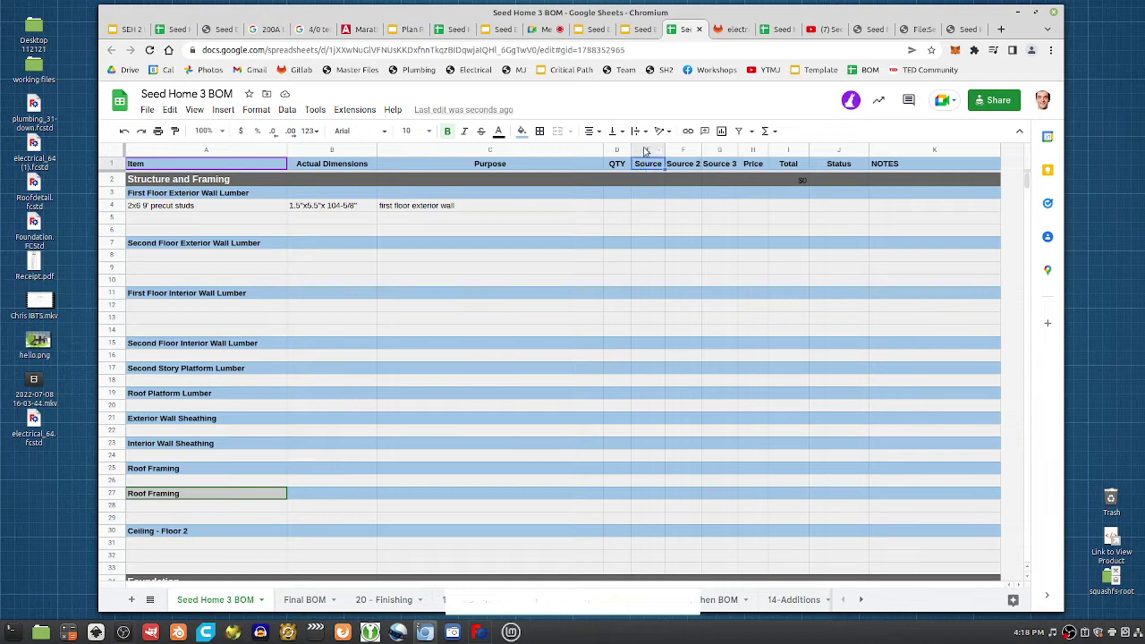
Search the web in a new browser tab for "MENARDS 9' PRECUT STUD".
{"action": "left_click", "coordinate": [1001, 29]}
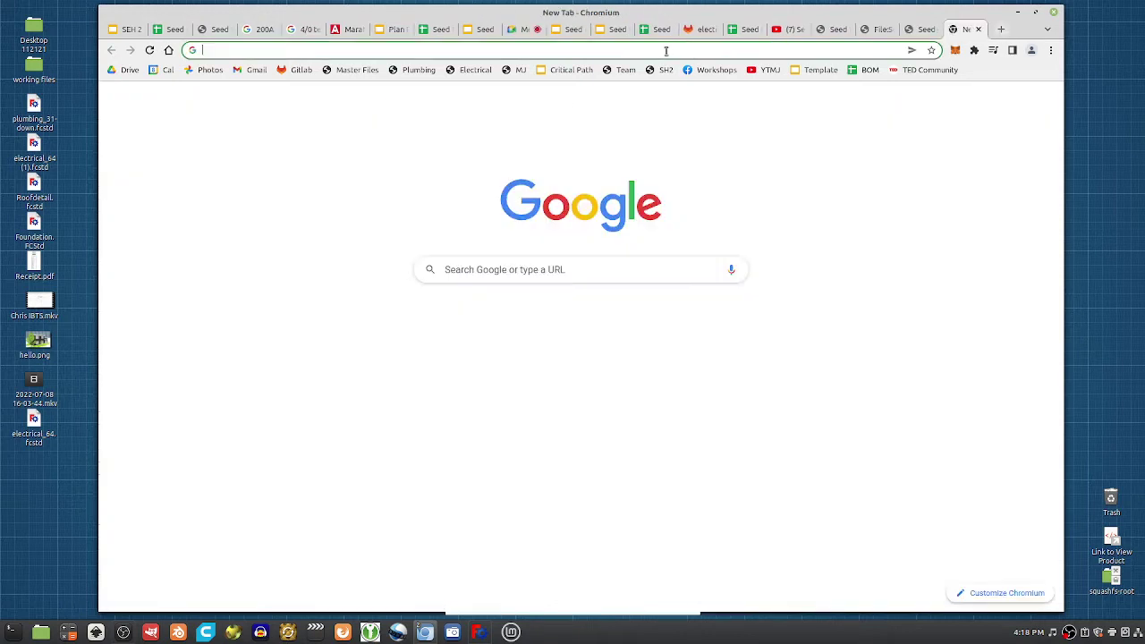
{"action": "type", "text": "MEANR"}
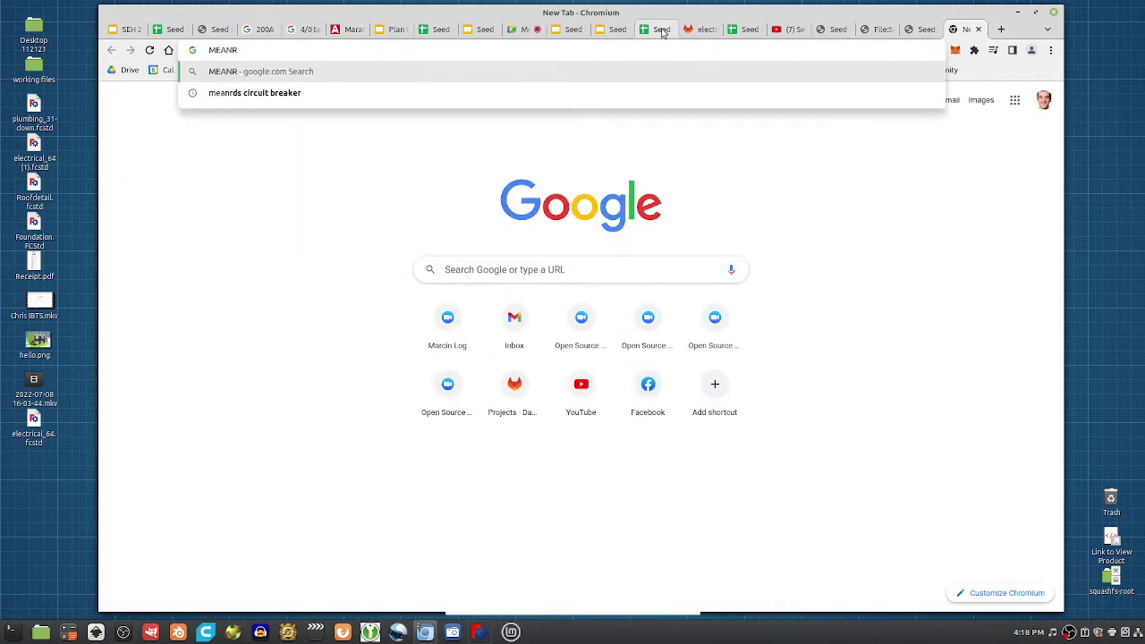
{"action": "key", "text": "BackSpace"}
{"action": "key", "text": "BackSpace"}
{"action": "key", "text": "BackSpace"}
{"action": "type", "text": "NARDS"}
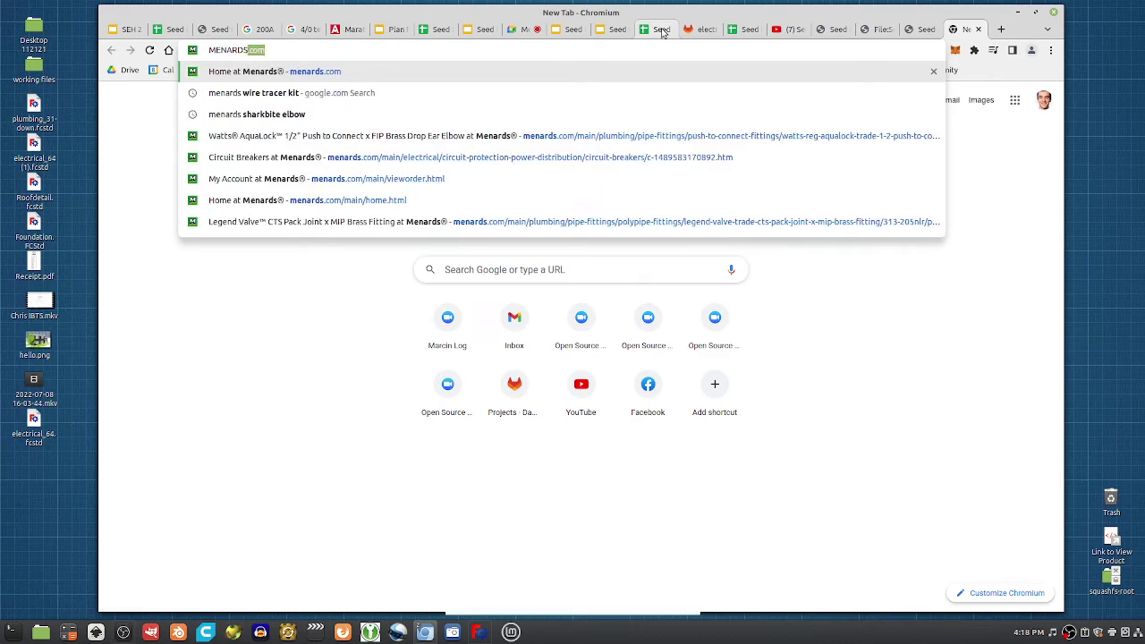
{"action": "type", "text": " 9' PRE"}
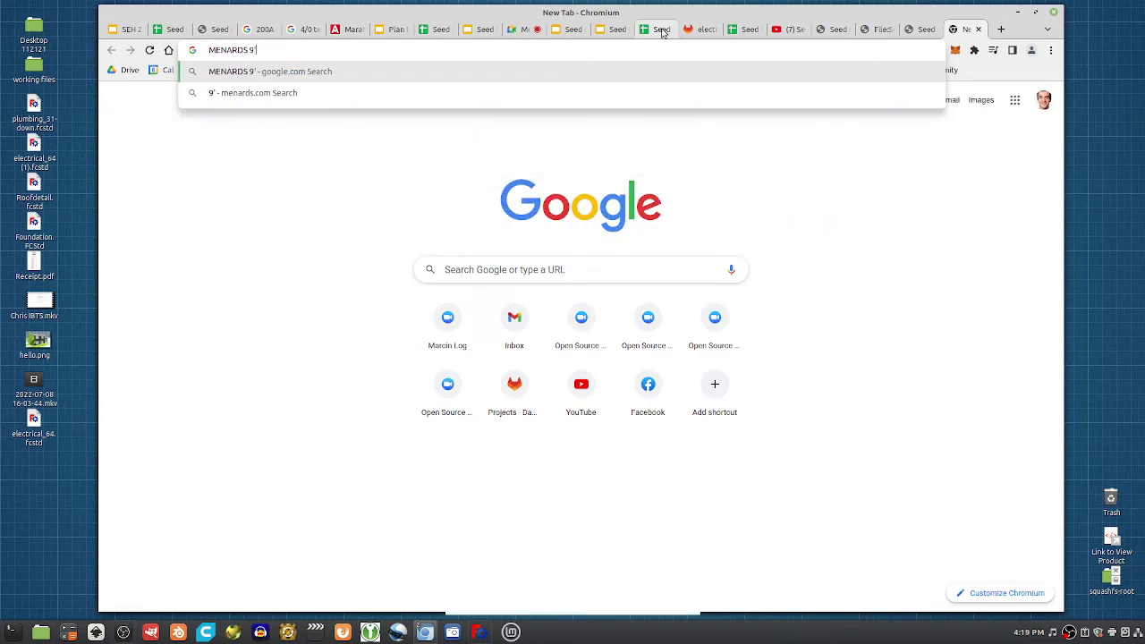
{"action": "type", "text": "CUT STUD"}
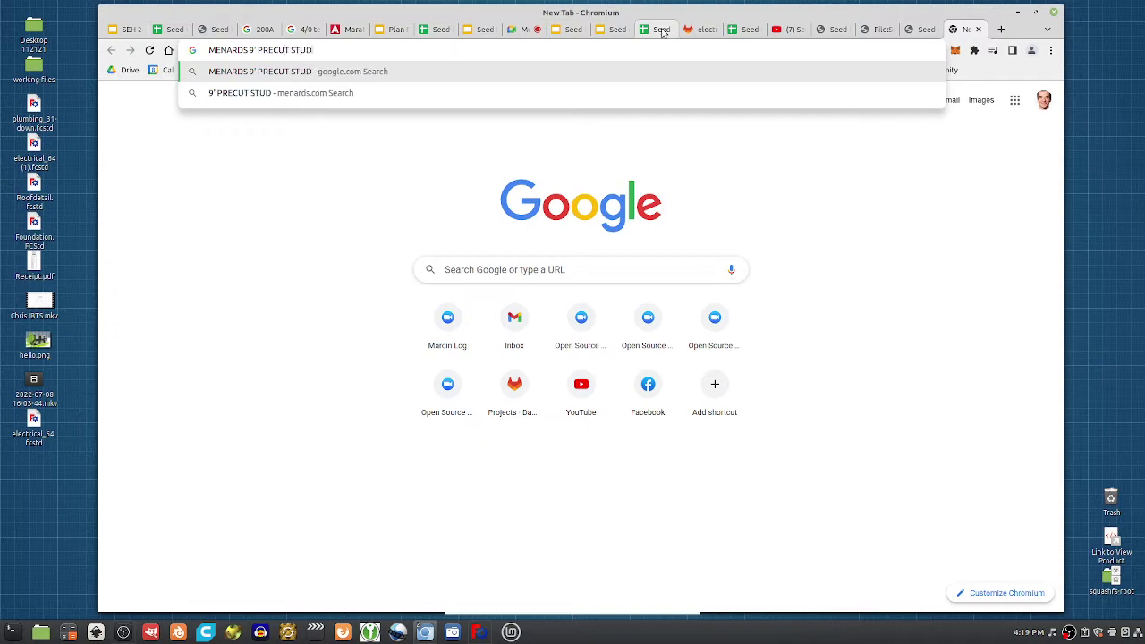
{"action": "key", "text": "Return"}
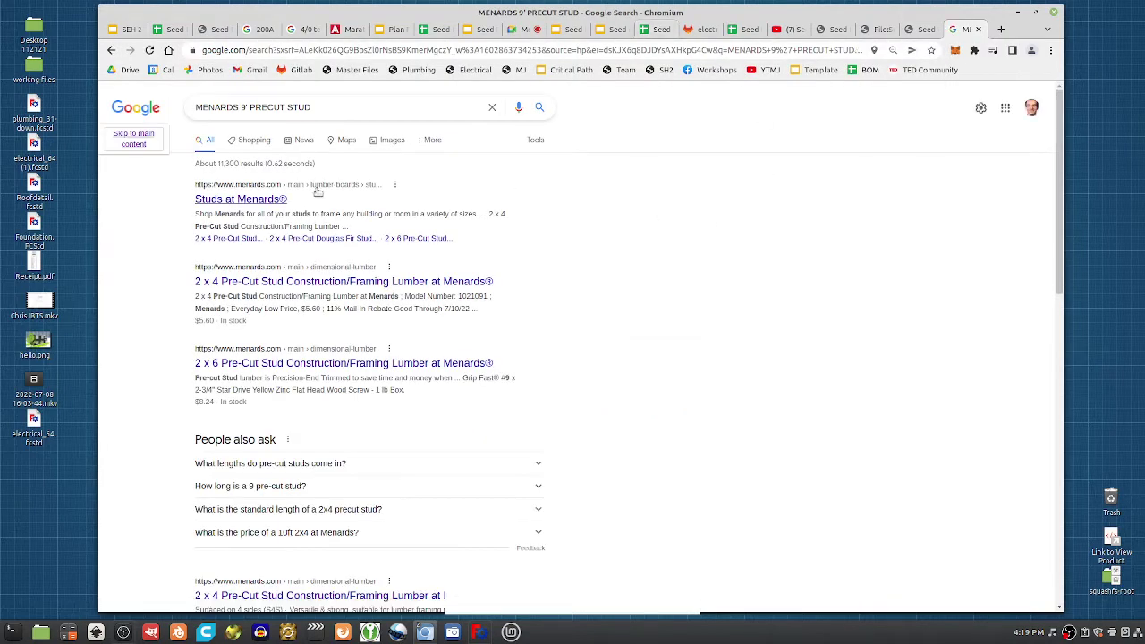
Check the Studs at Menards result, return to the results and open the 2 x 6 Pre-Cut Stud Construction/Framing Lumber page.
{"action": "left_click", "coordinate": [250, 198]}
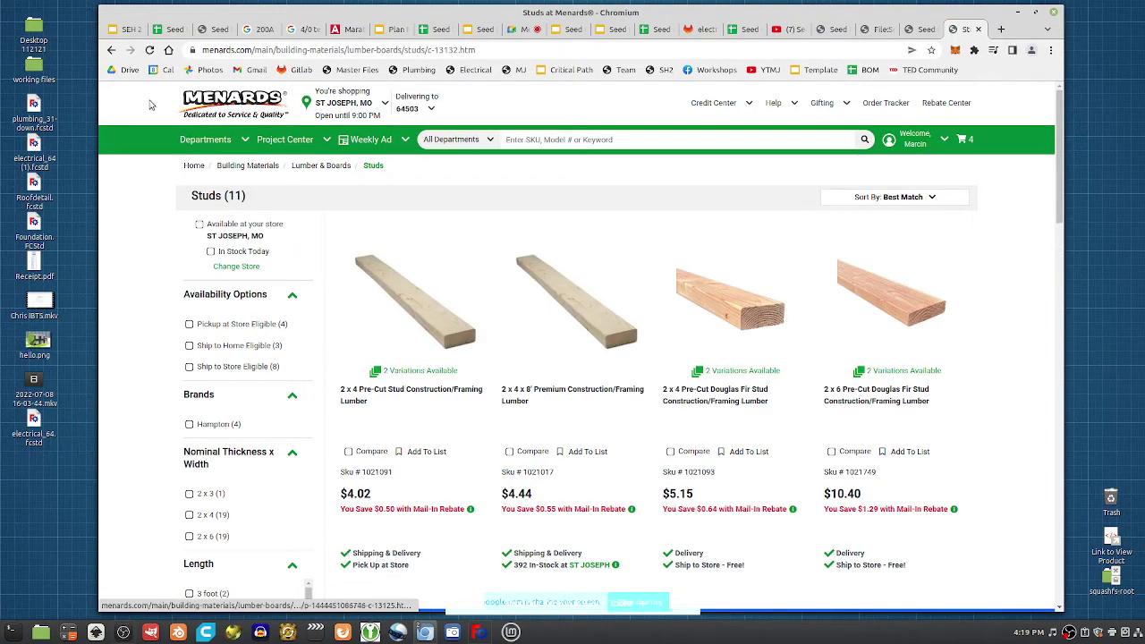
{"action": "left_click", "coordinate": [111, 49]}
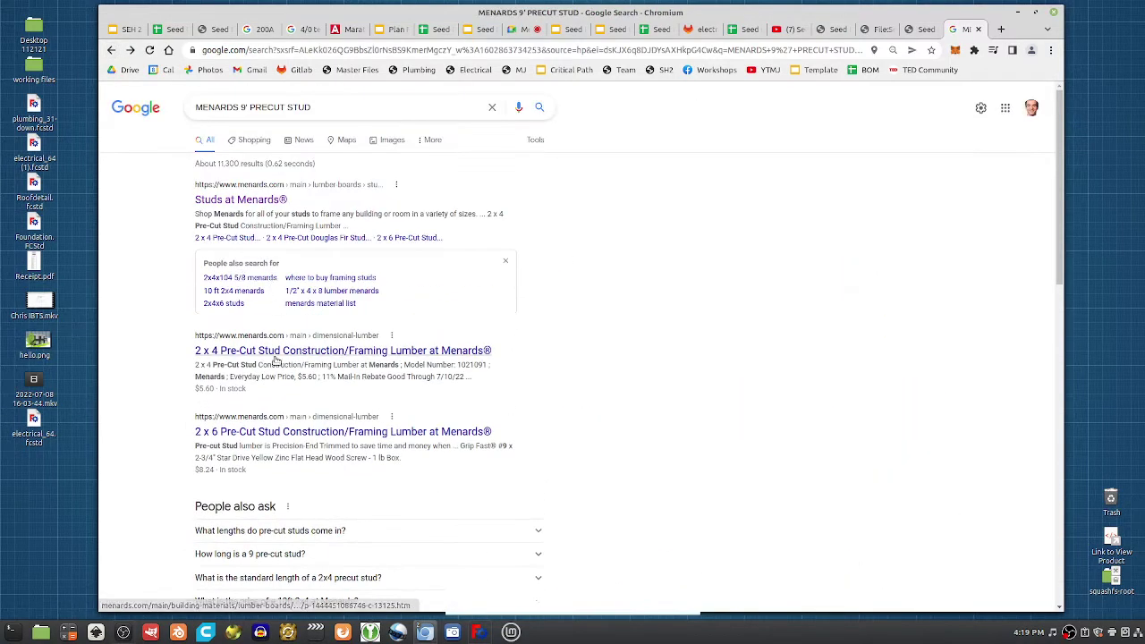
{"action": "left_click", "coordinate": [284, 437]}
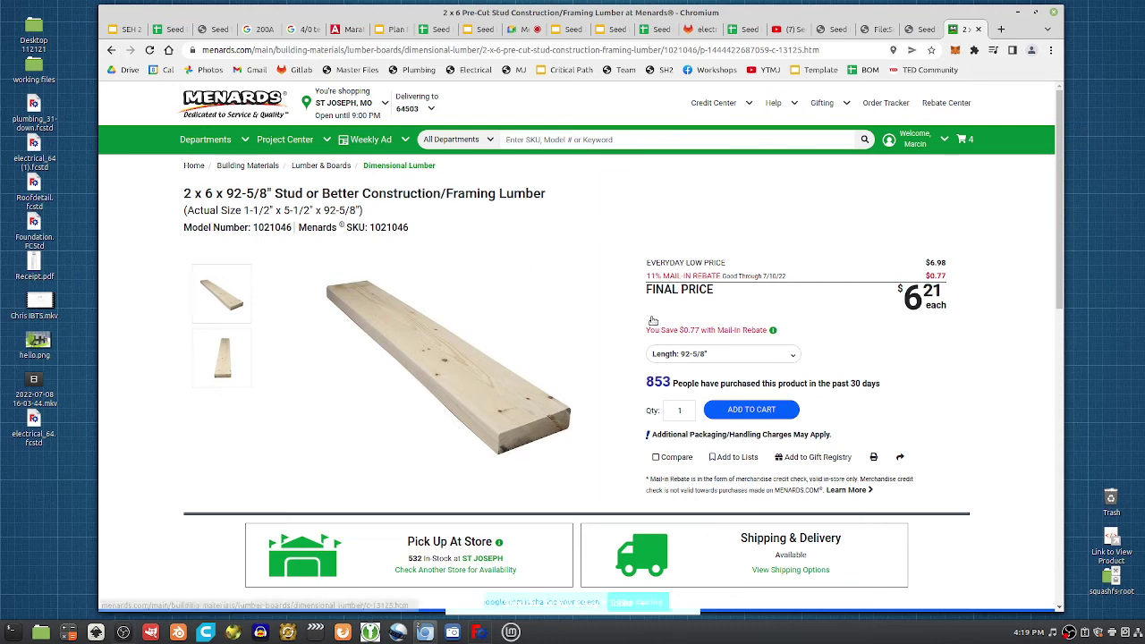
Choose the 104-5/8" length for the 2 x 6 pre-cut stud and select the product page's web address for copying.
{"action": "left_click", "coordinate": [750, 355]}
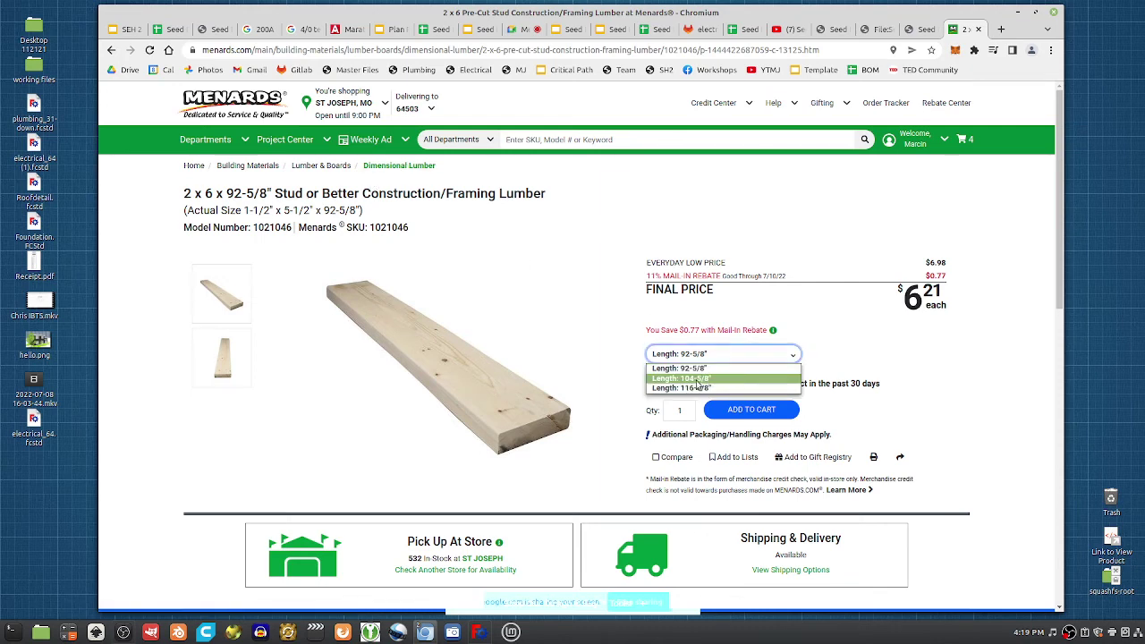
{"action": "left_click", "coordinate": [696, 379]}
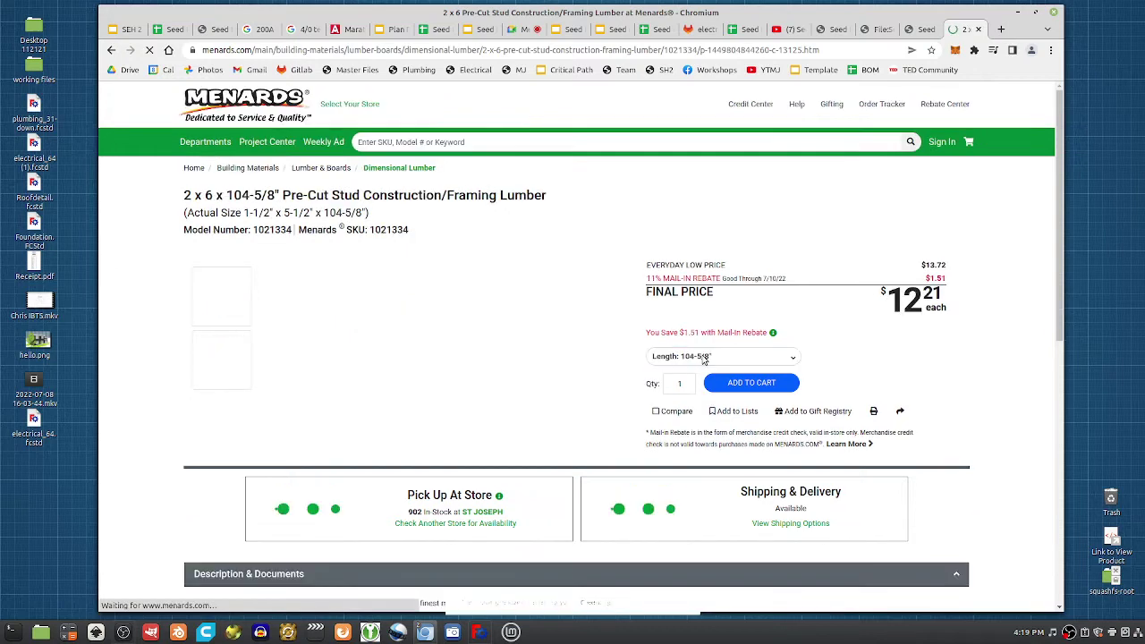
{"action": "left_click", "coordinate": [416, 51]}
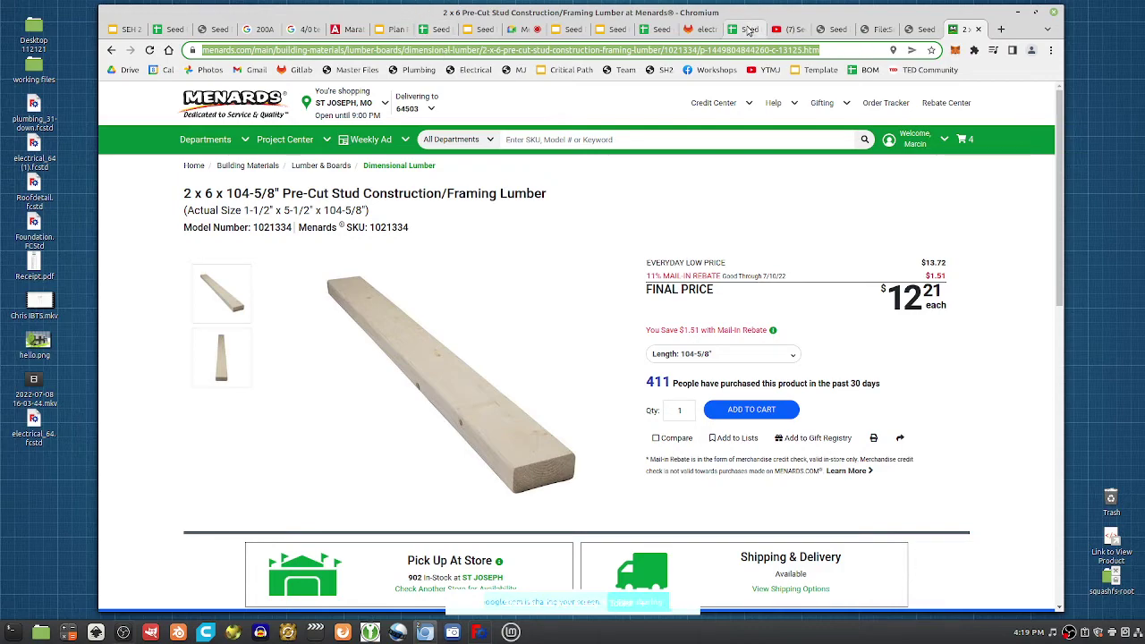
Close the YouTube video, the wiki pages and the extra Seed Home 3 BOM browser tab, keeping the Menards stud page open.
{"action": "left_click", "coordinate": [789, 29]}
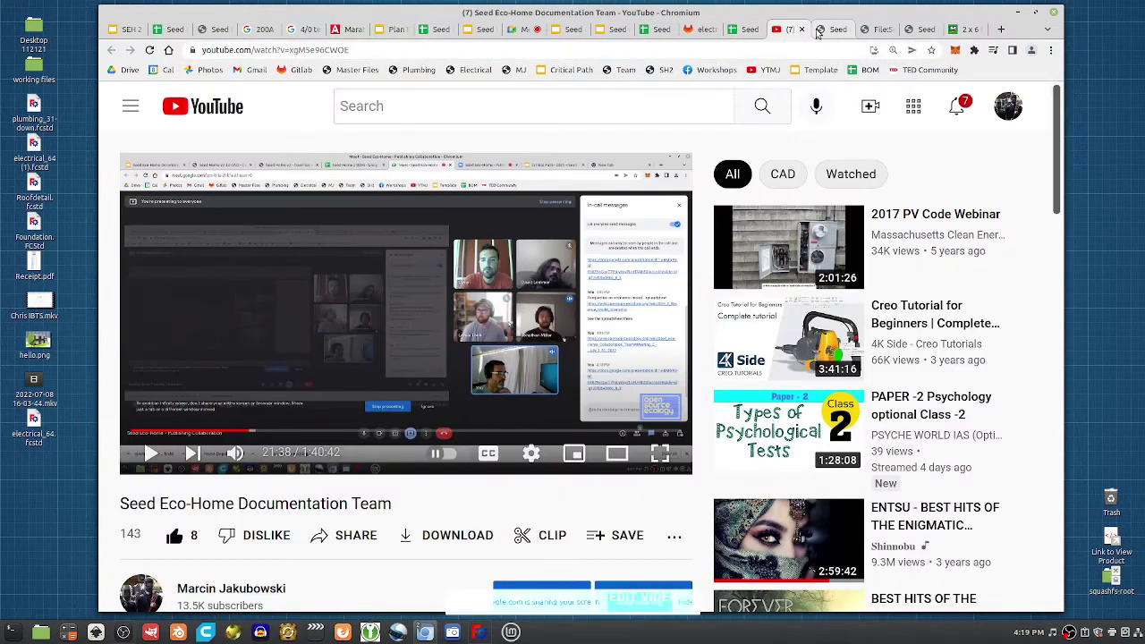
{"action": "left_click", "coordinate": [801, 30]}
{"action": "left_click", "coordinate": [801, 29]}
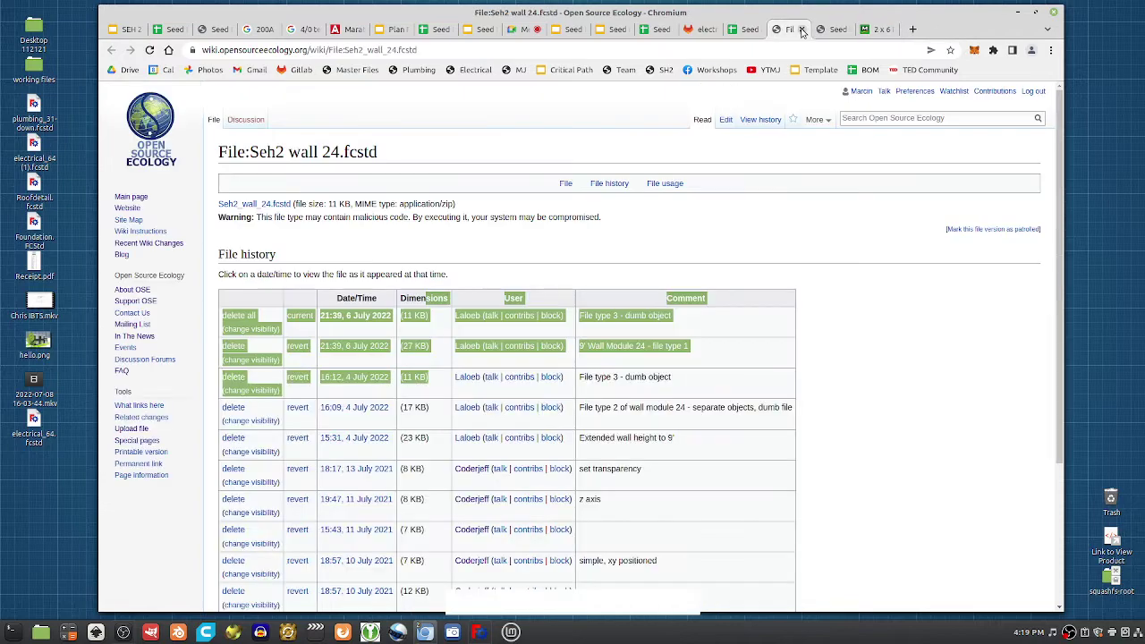
{"action": "left_click", "coordinate": [802, 29]}
{"action": "left_click", "coordinate": [802, 30]}
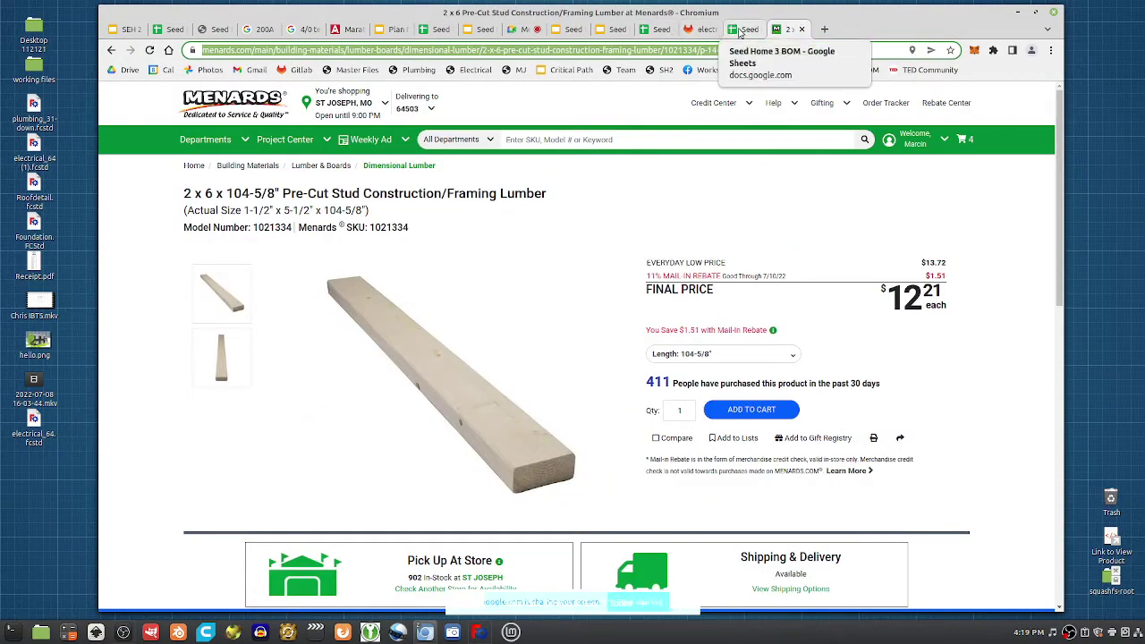
{"action": "left_click", "coordinate": [738, 29]}
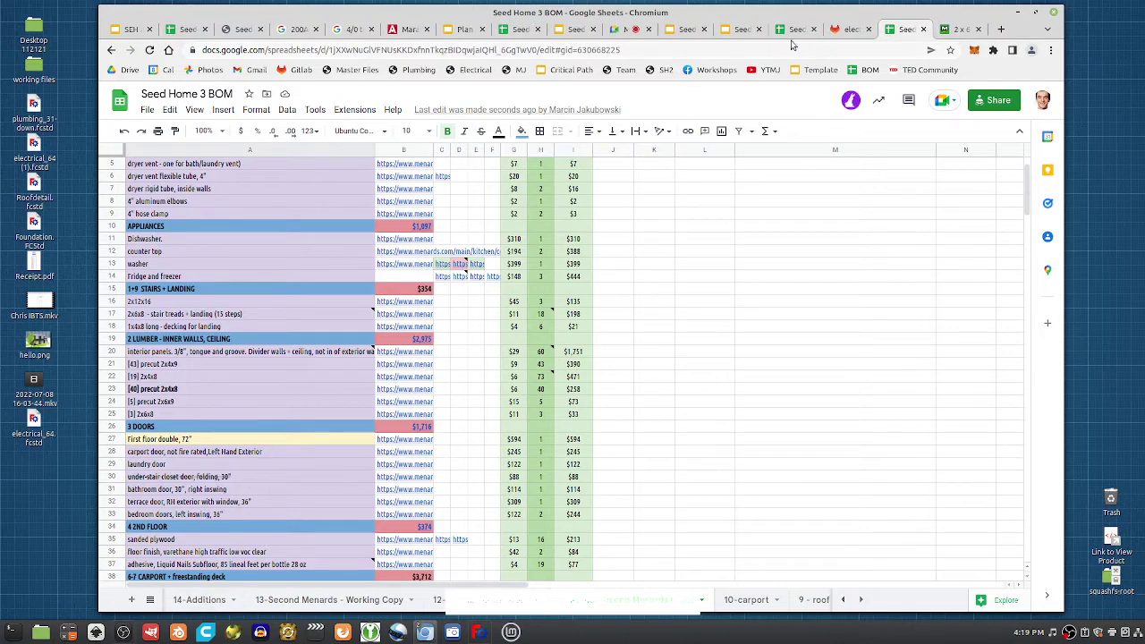
{"action": "left_click", "coordinate": [923, 28]}
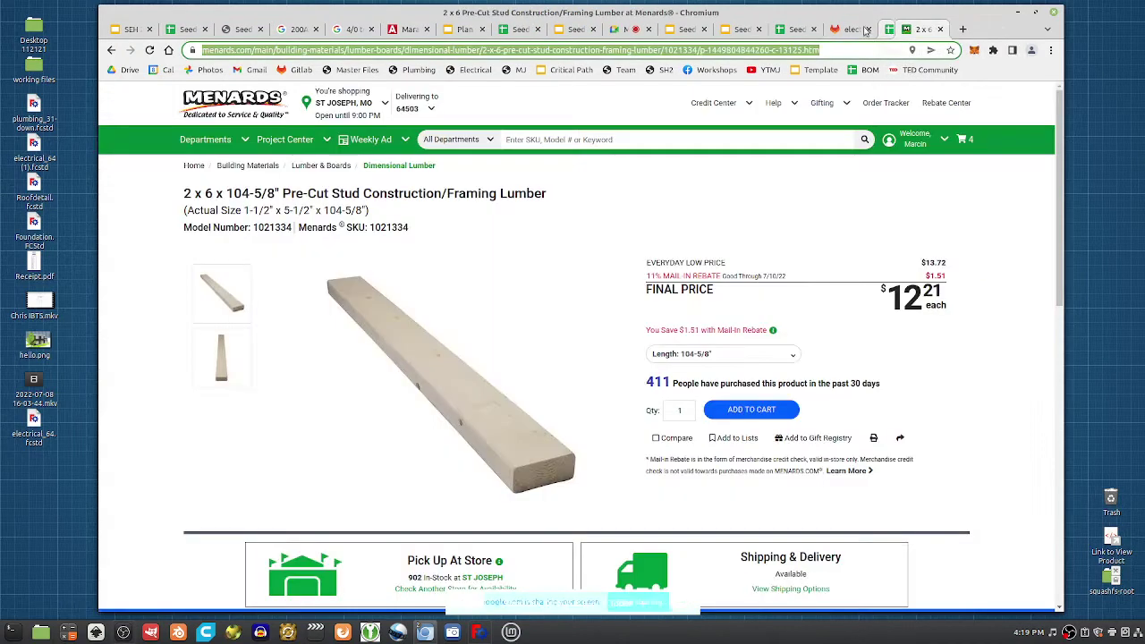
Return to the main sheet of the Seed Home 3 BOM and select the Source cell for the 2x6 9' precut studs.
{"action": "left_click", "coordinate": [796, 29]}
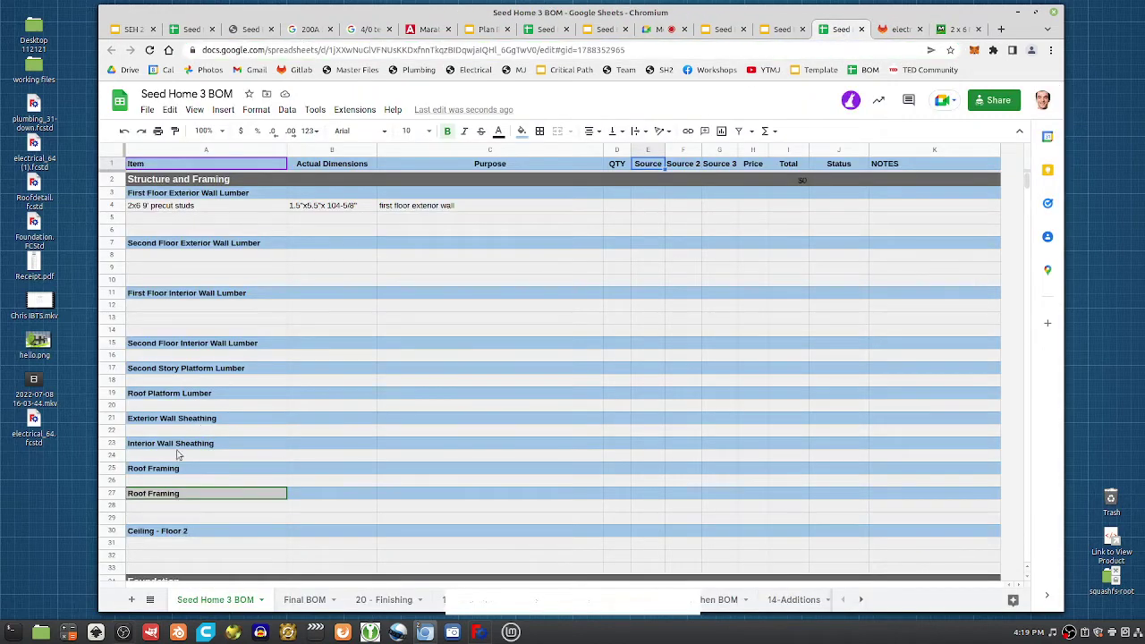
{"action": "scroll", "coordinate": [188, 431], "scroll_direction": "down", "scroll_amount": 2}
{"action": "left_click", "coordinate": [199, 94]}
{"action": "left_click_drag", "start_coordinate": [199, 94], "coordinate": [235, 93]}
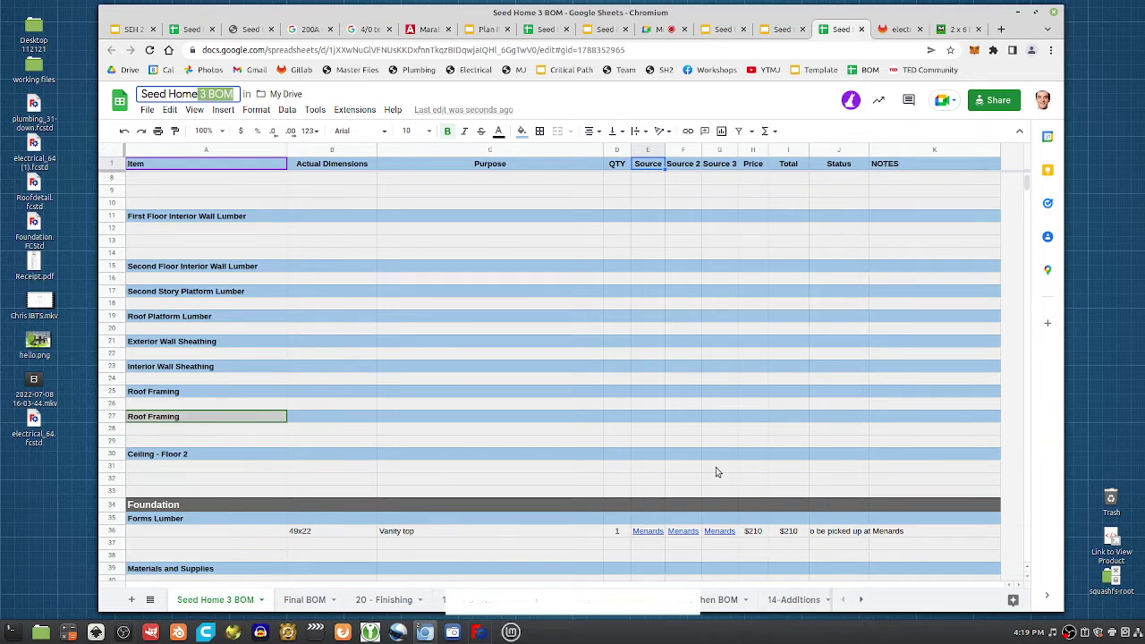
{"action": "scroll", "coordinate": [723, 468], "scroll_direction": "up", "scroll_amount": 3}
{"action": "left_click", "coordinate": [639, 205]}
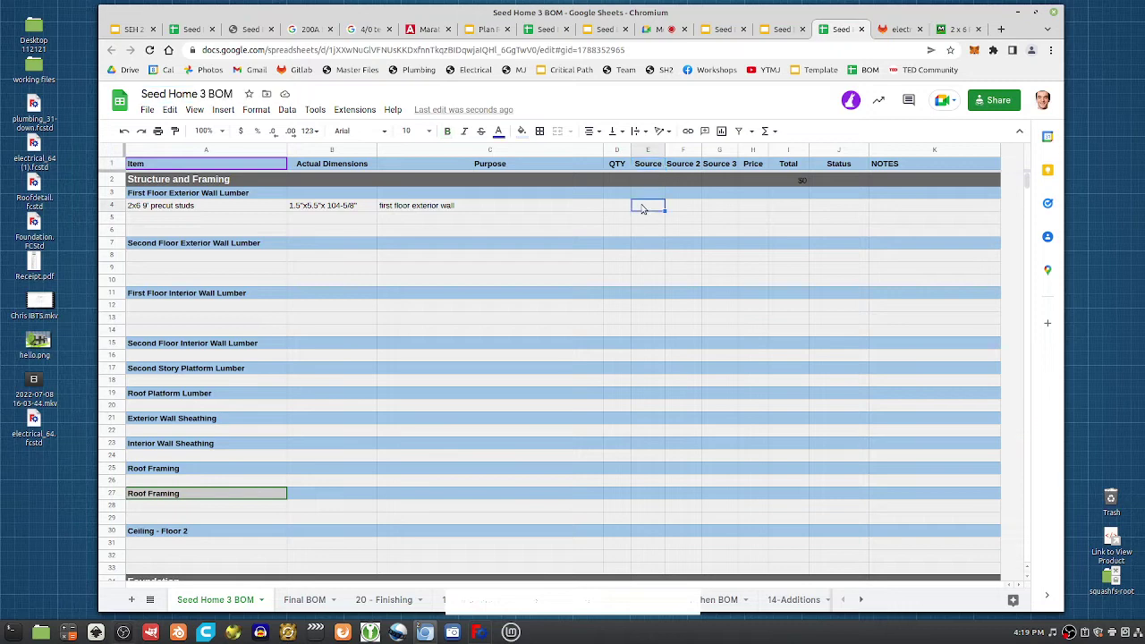